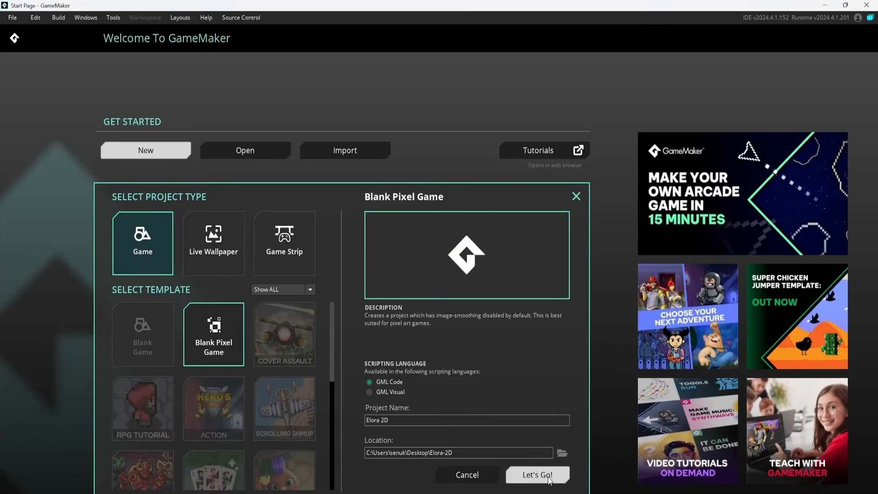
Create the blank pixel game project Elora 2D with GML Code and add a new object to its Objects group.
{"action": "left_click", "coordinate": [544, 475]}
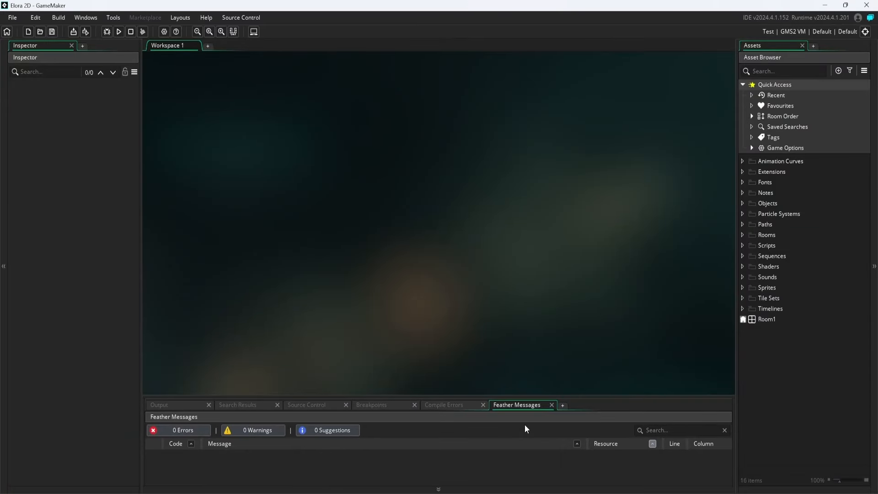
{"action": "right_click", "coordinate": [737, 206]}
{"action": "mouse_move", "coordinate": [777, 216]}
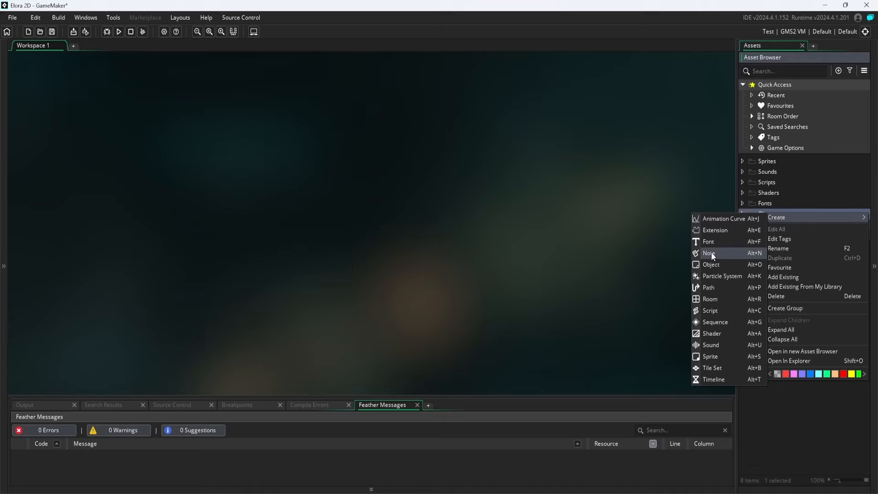
{"action": "left_click", "coordinate": [711, 252]}
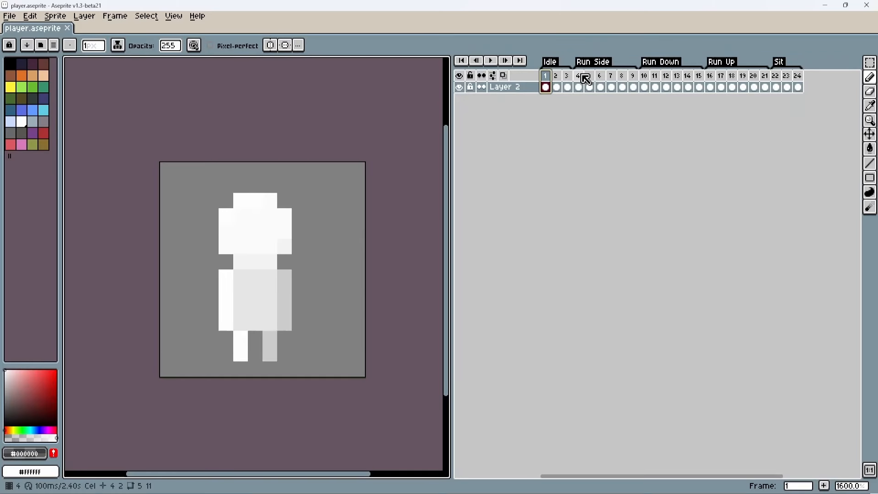
Switch to Aseprite and examine the Run Side and Run Down animation frames in player.aseprite.
{"action": "left_click", "coordinate": [579, 80]}
{"action": "left_click", "coordinate": [602, 81]}
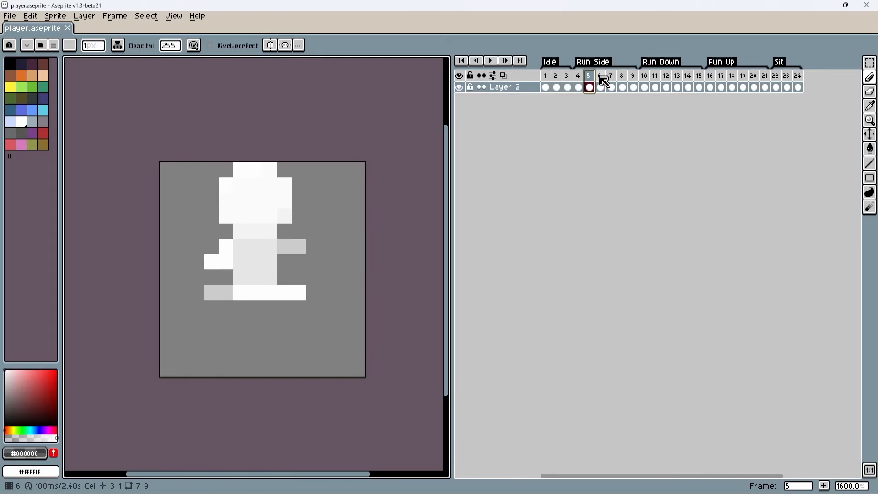
{"action": "left_click", "coordinate": [610, 79]}
{"action": "left_click", "coordinate": [579, 78]}
{"action": "left_click", "coordinate": [589, 79]}
{"action": "left_click", "coordinate": [600, 79]}
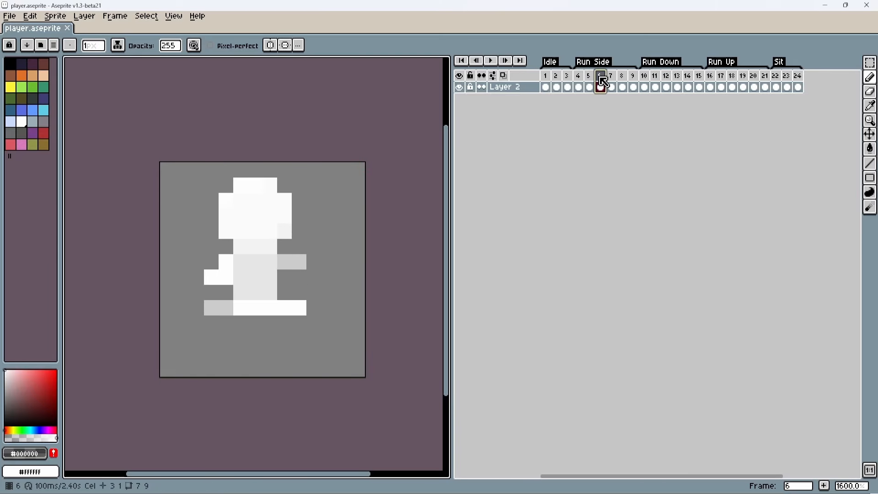
{"action": "left_click", "coordinate": [611, 81]}
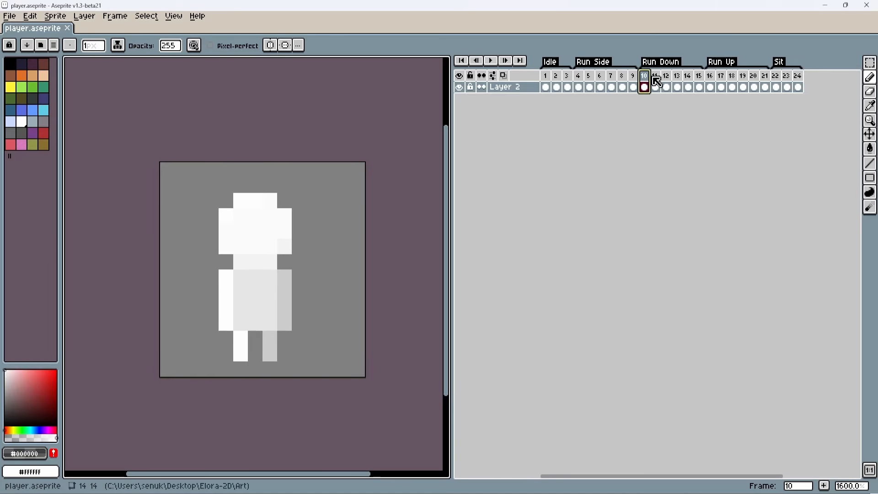
{"action": "left_click", "coordinate": [670, 80]}
{"action": "left_click", "coordinate": [678, 77]}
{"action": "left_click", "coordinate": [686, 76]}
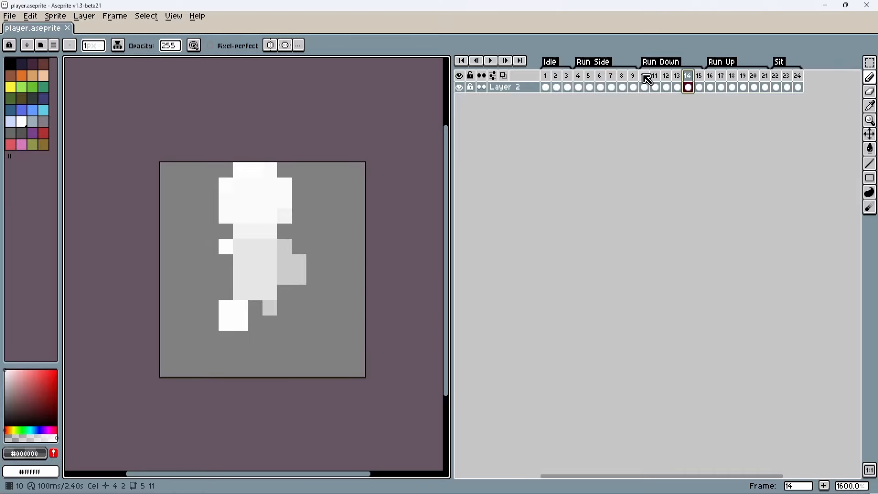
{"action": "left_click", "coordinate": [644, 76]}
{"action": "left_click", "coordinate": [655, 76]}
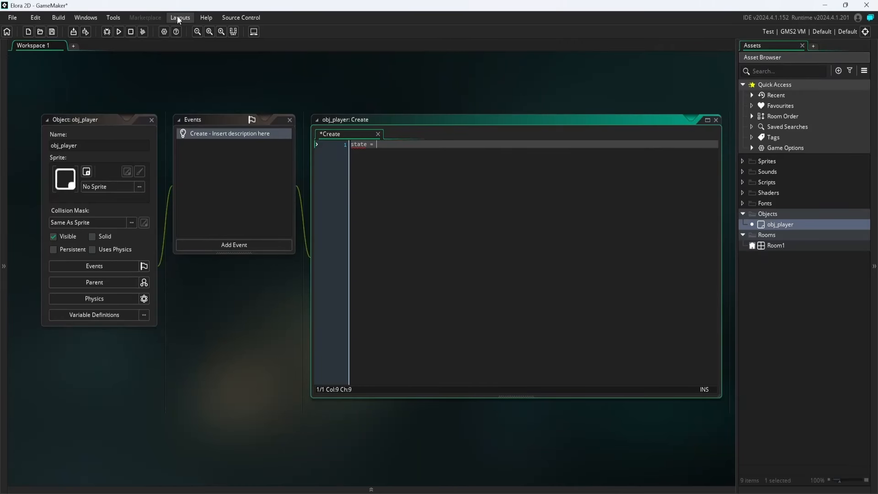
In GameMaker, initialise the state variable as "idle" in obj_player's Create event.
{"action": "type", "text": "\"\""}
{"action": "type", "text": "idle"}
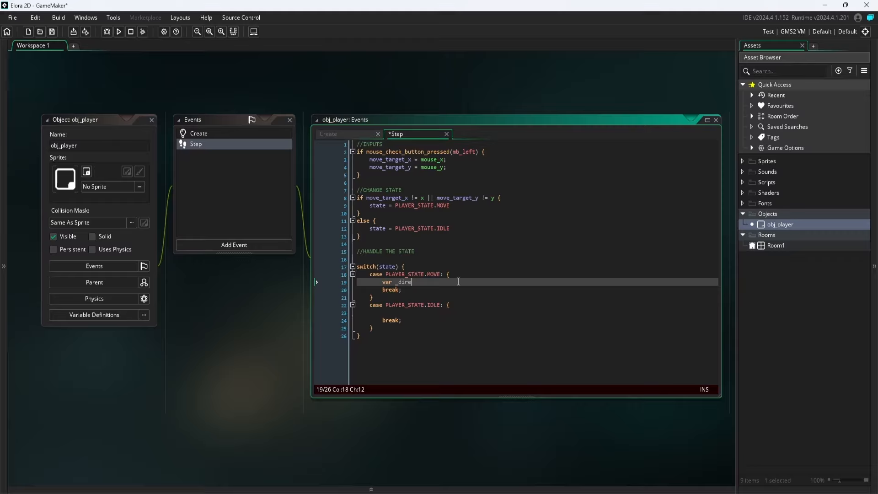
Declare var _direction with the point_direction() function in the PLAYER_STATE.MOVE case of obj_player's Step event and save the project.
{"action": "type", "text": "ction"}
{"action": "type", "text": " = point_"}
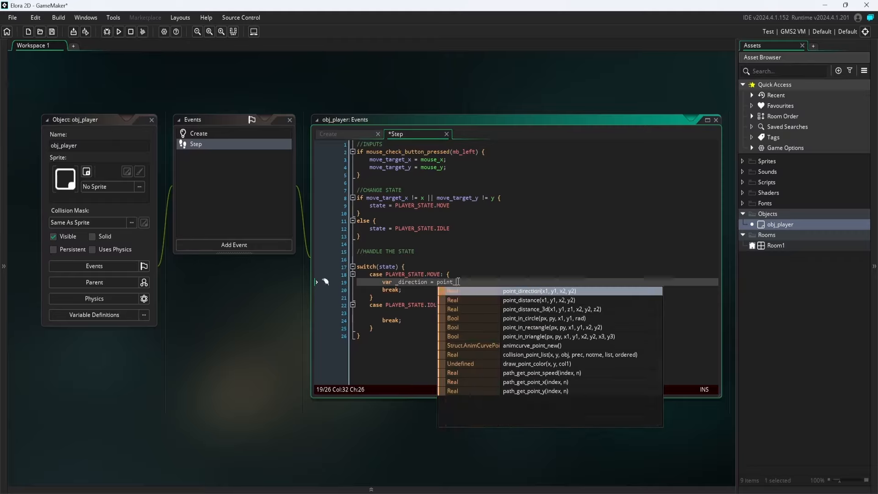
{"action": "type", "text": "diirection()"}
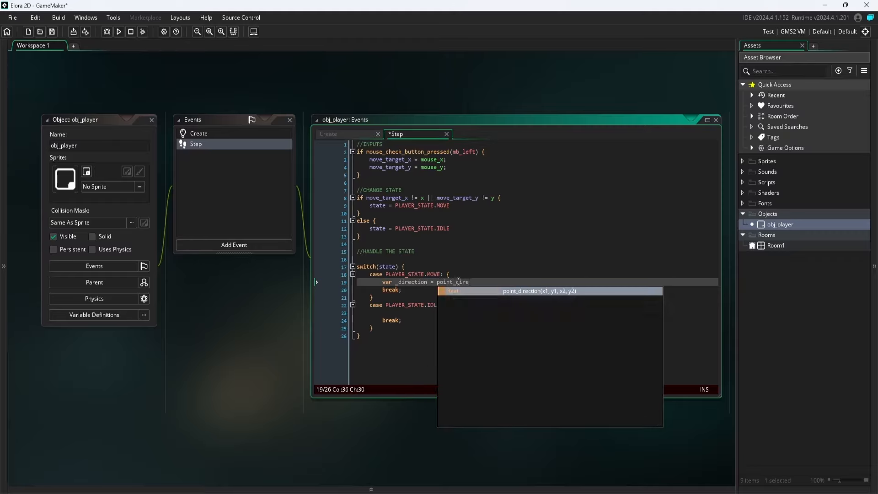
{"action": "key", "text": "Left"}
{"action": "key", "text": "ctrl+s"}
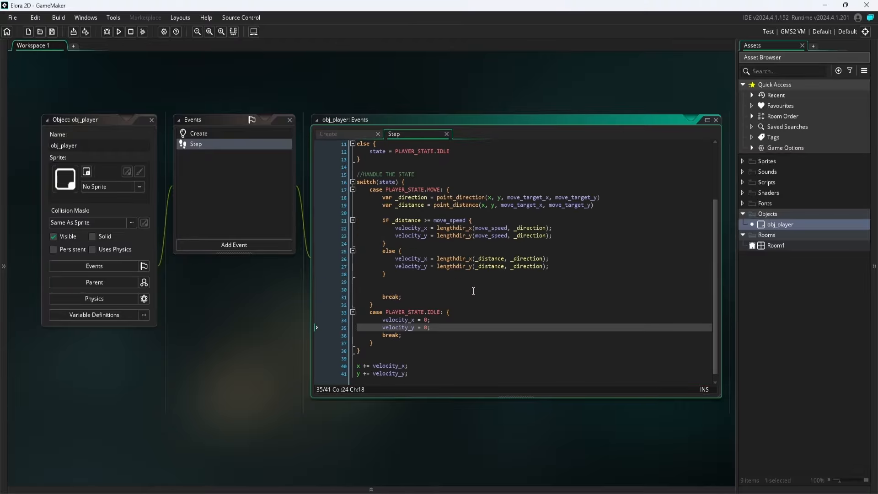
{"action": "scroll", "coordinate": [464, 317], "scroll_direction": "down", "scroll_amount": 1}
{"action": "scroll", "coordinate": [461, 318], "scroll_direction": "up", "scroll_amount": 3}
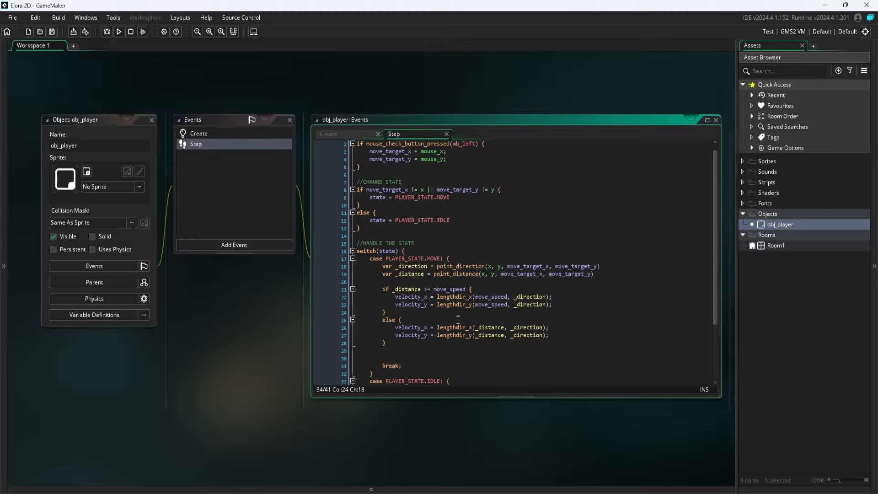
{"action": "scroll", "coordinate": [457, 320], "scroll_direction": "down", "scroll_amount": 2}
{"action": "left_click", "coordinate": [457, 320]}
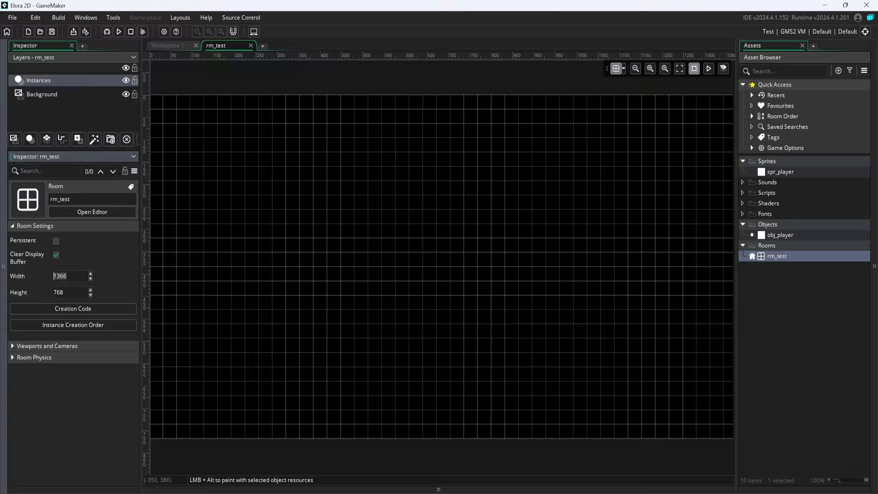
Set the width of room rm_test to 256.
{"action": "type", "text": "256"}
{"action": "key", "text": "Return"}
Switch to Calculator and work out the room's matching 16:9 height as 256 ÷ 16 × 9.
{"action": "left_click_drag", "start_coordinate": [79, 292], "coordinate": [16, 295]}
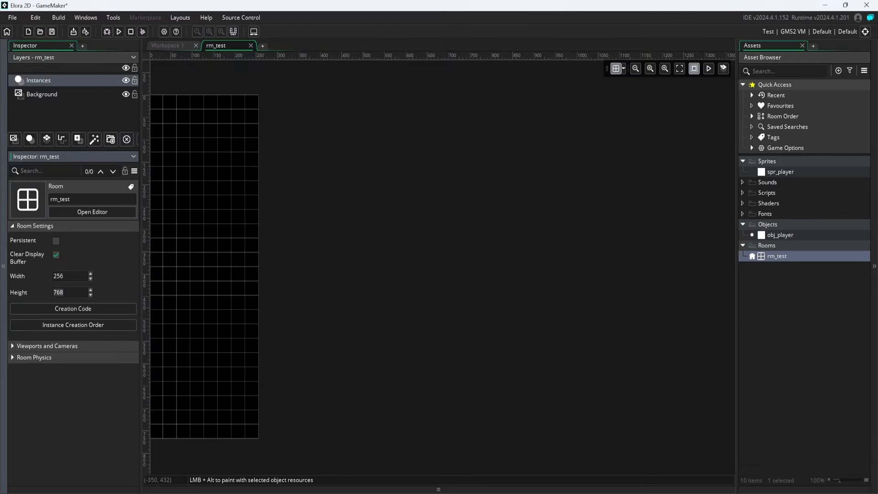
{"action": "key", "text": "alt+Tab"}
{"action": "type", "text": "/16"}
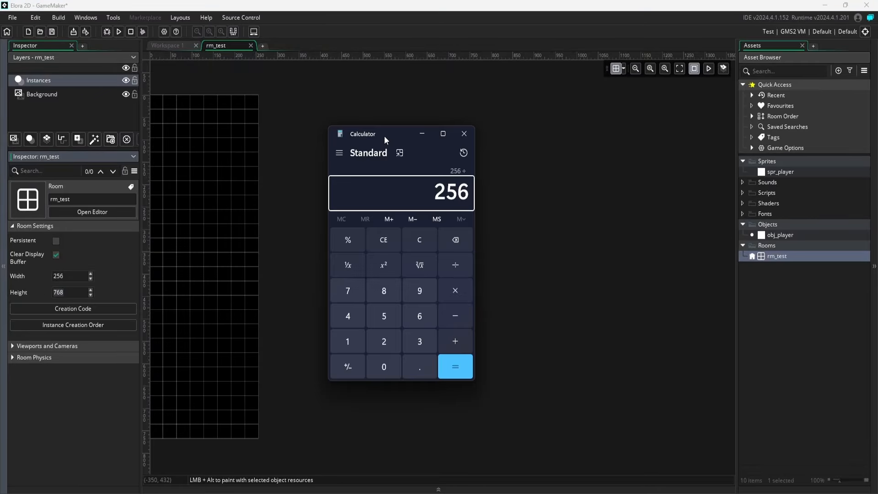
{"action": "key", "text": "Return"}
{"action": "type", "text": "*9"}
{"action": "key", "text": "Return"}
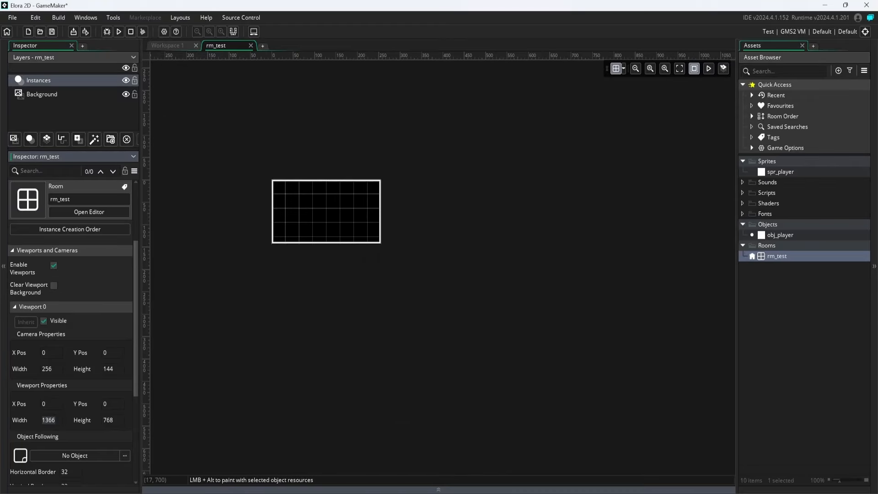
Return to Calculator and enter a factor of 4 for the Viewport 0 width of rm_test.
{"action": "key", "text": "alt+Tab"}
{"action": "type", "text": "4"}
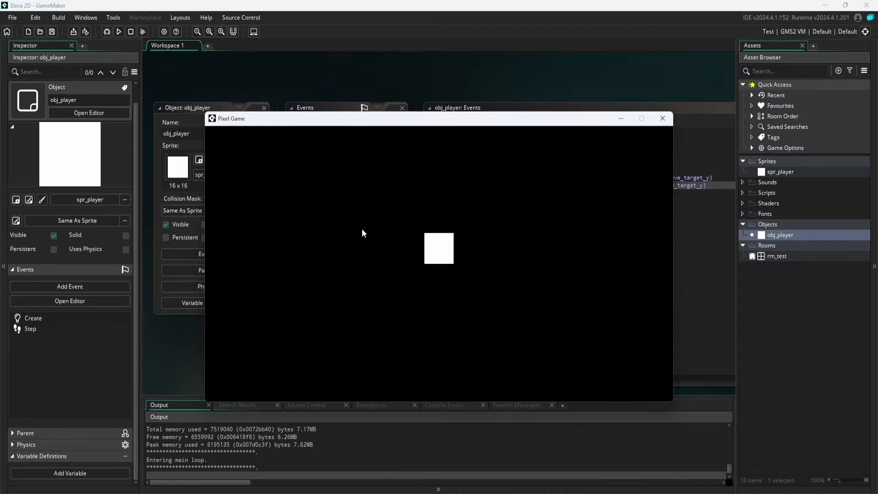
Test click-to-move in the running game by sending the white square player to several spots.
{"action": "left_click", "coordinate": [361, 228]}
{"action": "left_click", "coordinate": [395, 339]}
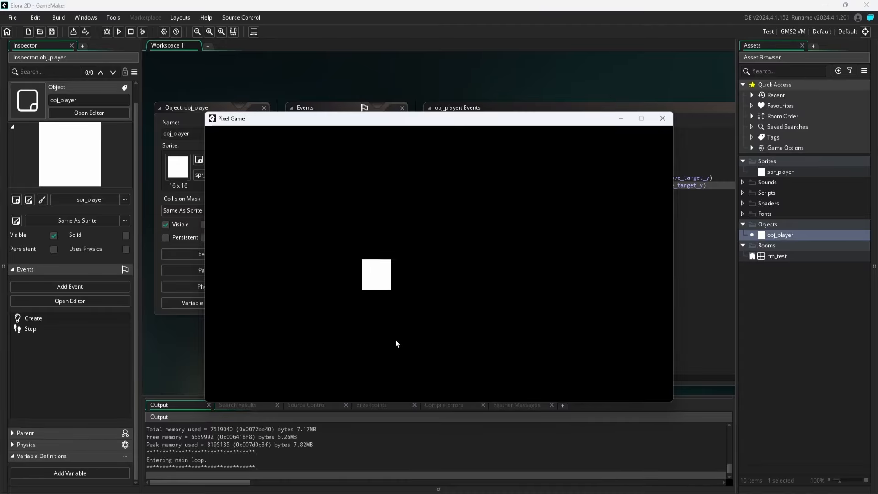
{"action": "left_click", "coordinate": [455, 283]}
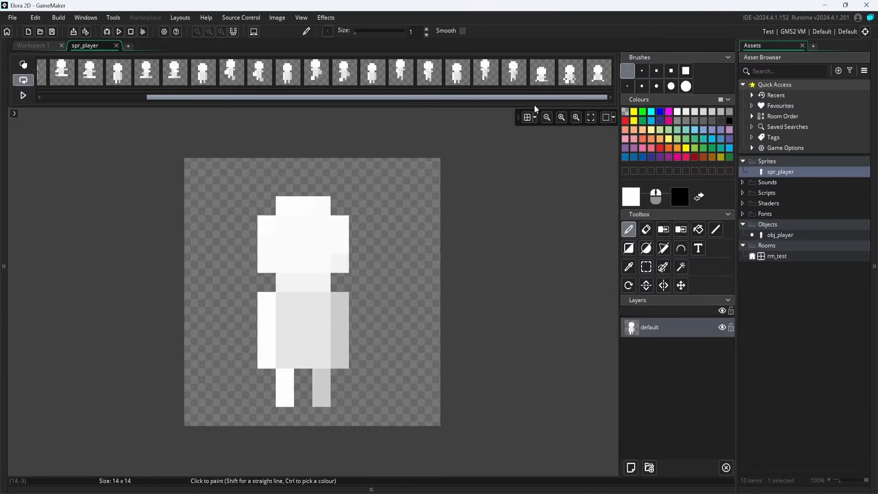
{"action": "left_click_drag", "start_coordinate": [533, 105], "coordinate": [171, 102]}
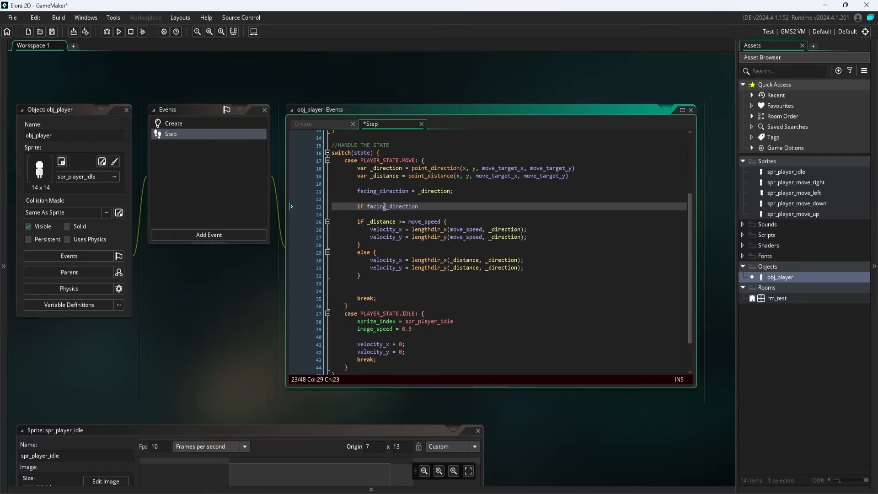
Add a > comparison to the facing_direction condition in the PLAYER_STATE.MOVE case.
{"action": "type", "text": ">"}
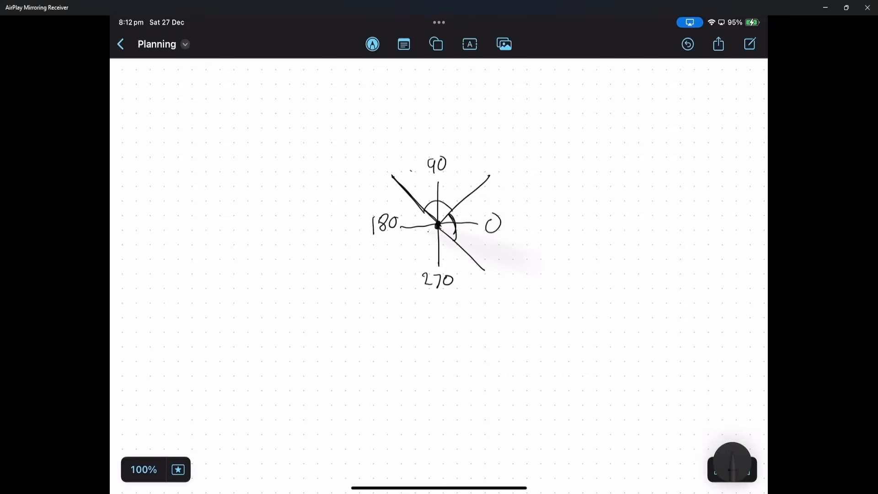
In the mirrored Planning note, draw the diagonal between 180 and 270 and an arc across the 180 quadrant of the angle diagram.
{"action": "left_click_drag", "start_coordinate": [436, 227], "coordinate": [398, 273]}
{"action": "left_click_drag", "start_coordinate": [427, 212], "coordinate": [428, 241]}
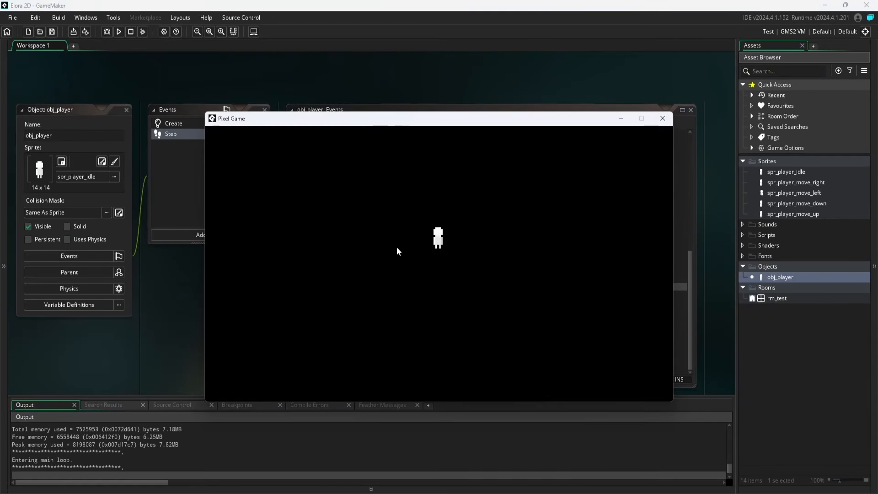
In the running GameMaker game, test the player's movement animations by sending the character down and to the left.
{"action": "left_click", "coordinate": [397, 251]}
{"action": "left_click", "coordinate": [370, 262]}
{"action": "left_click", "coordinate": [325, 322]}
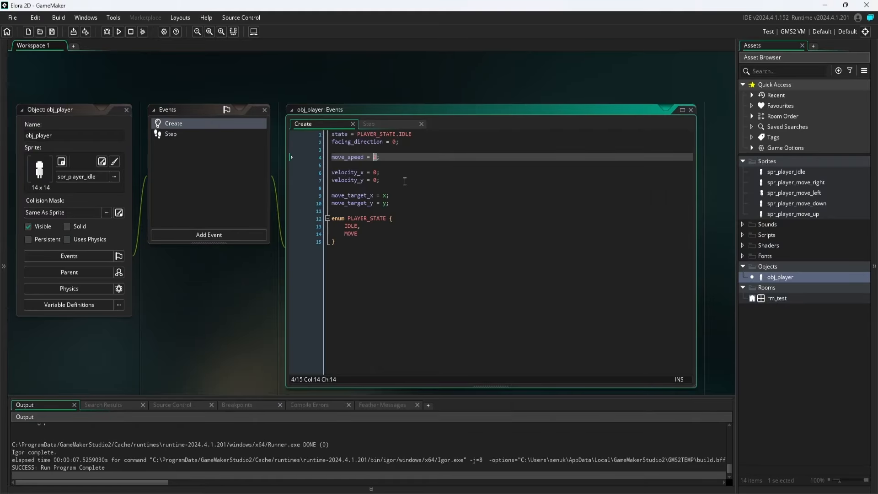
Run the game again and check the player's animations while moving the character to several different spots.
{"action": "key", "text": "F5"}
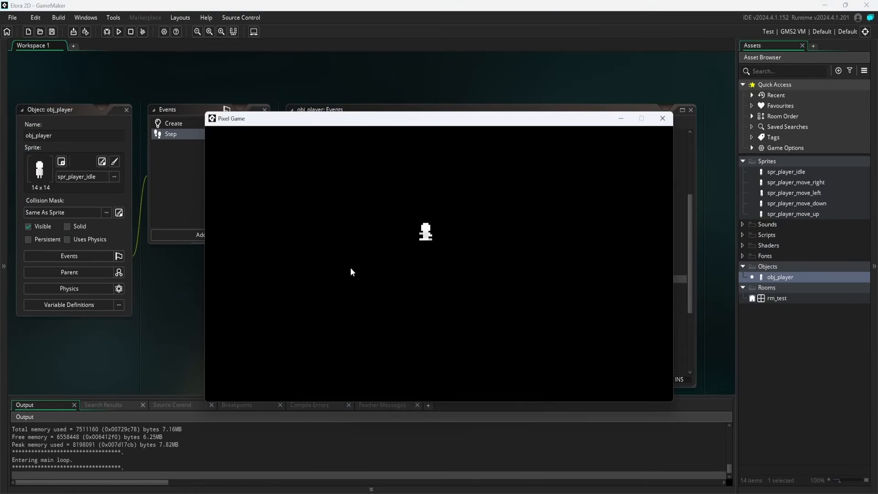
{"action": "left_click", "coordinate": [367, 295]}
{"action": "left_click", "coordinate": [420, 259]}
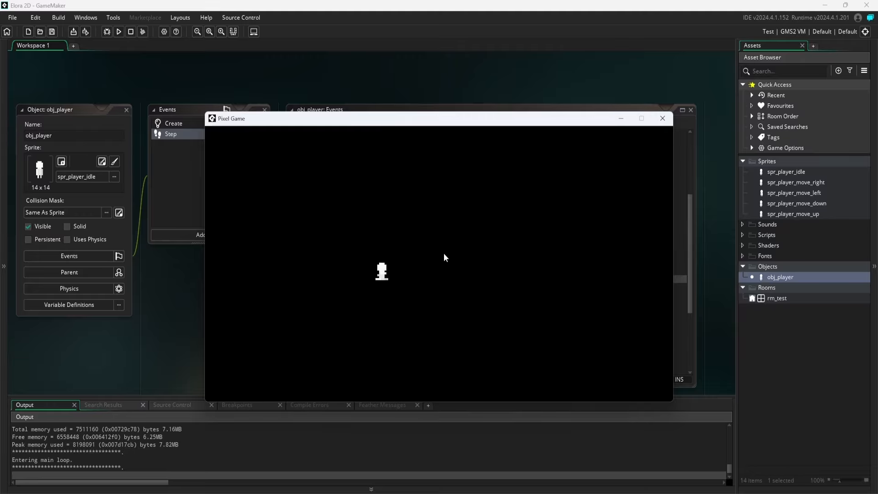
{"action": "left_click", "coordinate": [446, 250]}
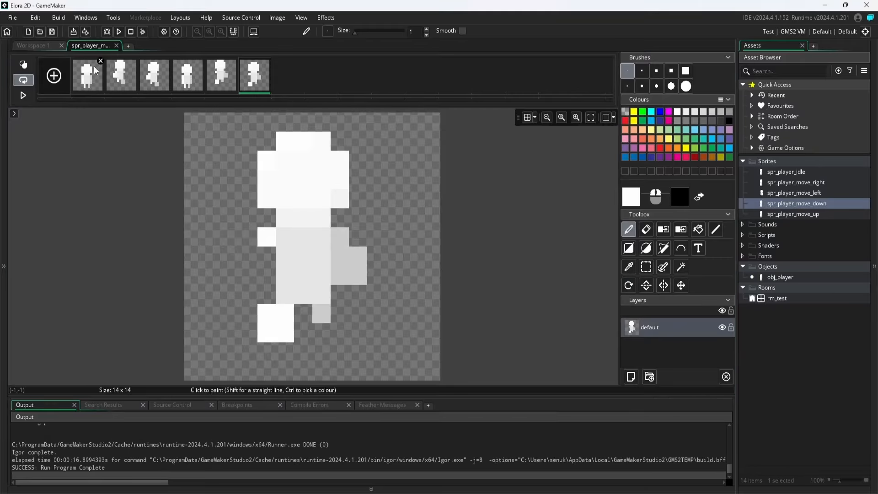
Close the image editor of spr_player_move_down and open the spr_player_move_left sprite.
{"action": "left_click", "coordinate": [116, 46]}
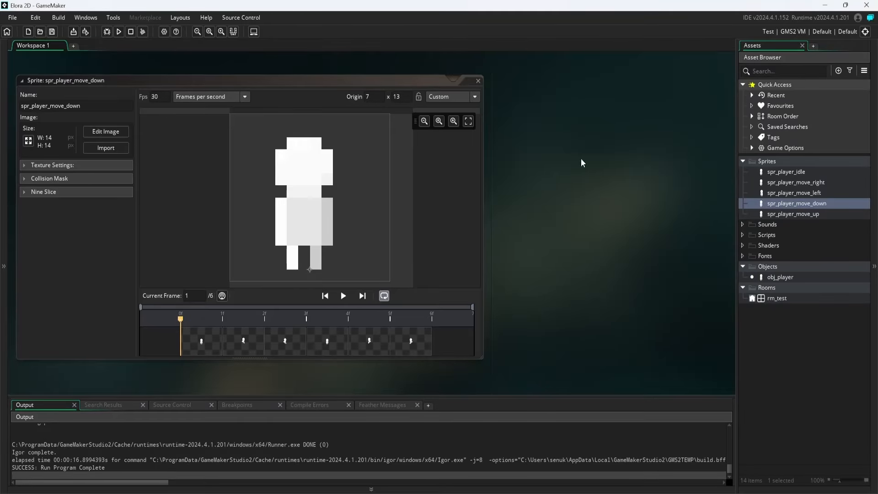
{"action": "double_click", "coordinate": [780, 193]}
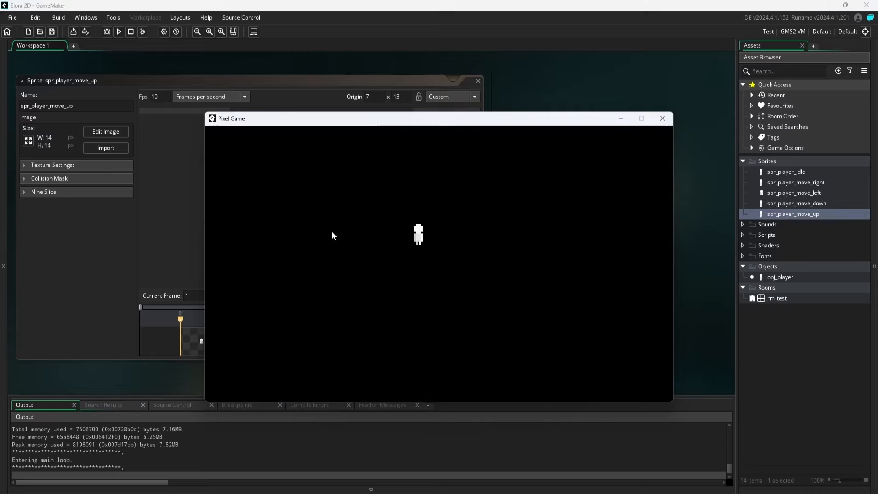
Test the player's left, down, right and up movement in the running game.
{"action": "key", "text": "Left"}
{"action": "key", "text": "Down"}
{"action": "key", "text": "Right"}
{"action": "key", "text": "Up"}
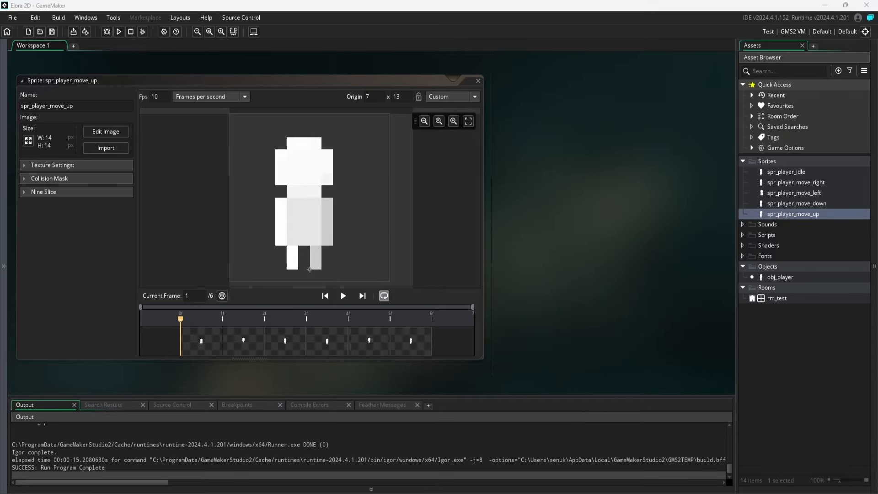
Switch to Aseprite, examine the overlook and waterfall concept drawings, and close the Home page.
{"action": "left_click_drag", "start_coordinate": [0, 53], "coordinate": [399, 1]}
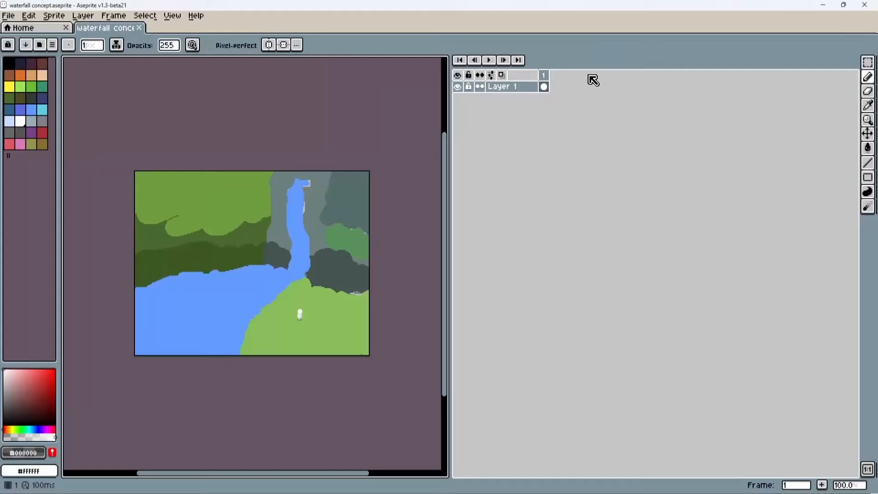
{"action": "scroll", "coordinate": [297, 294], "scroll_direction": "up", "scroll_amount": 3}
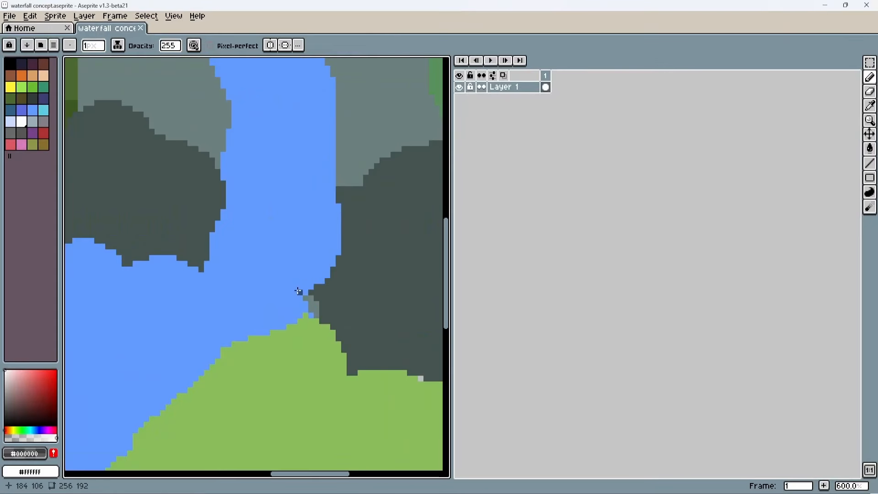
{"action": "scroll", "coordinate": [300, 256], "scroll_direction": "down", "scroll_amount": 3}
{"action": "scroll", "coordinate": [298, 263], "scroll_direction": "up", "scroll_amount": 1}
{"action": "scroll", "coordinate": [298, 263], "scroll_direction": "down", "scroll_amount": 1}
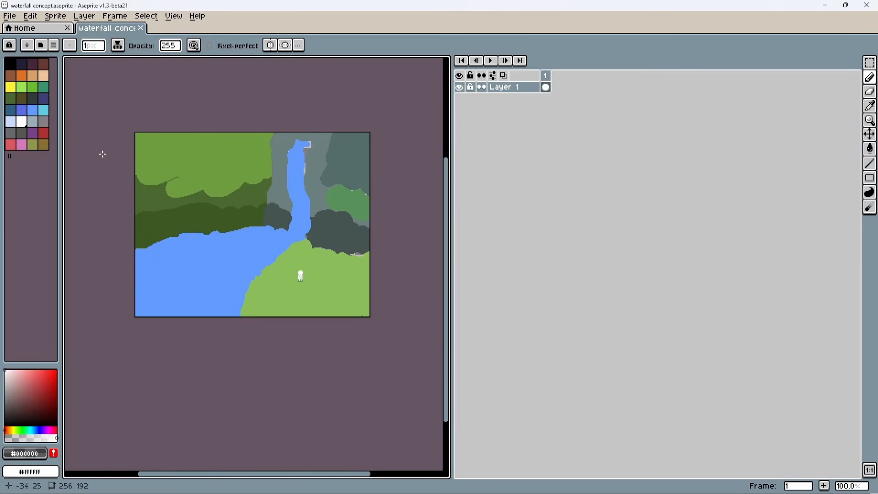
{"action": "left_click", "coordinate": [67, 28]}
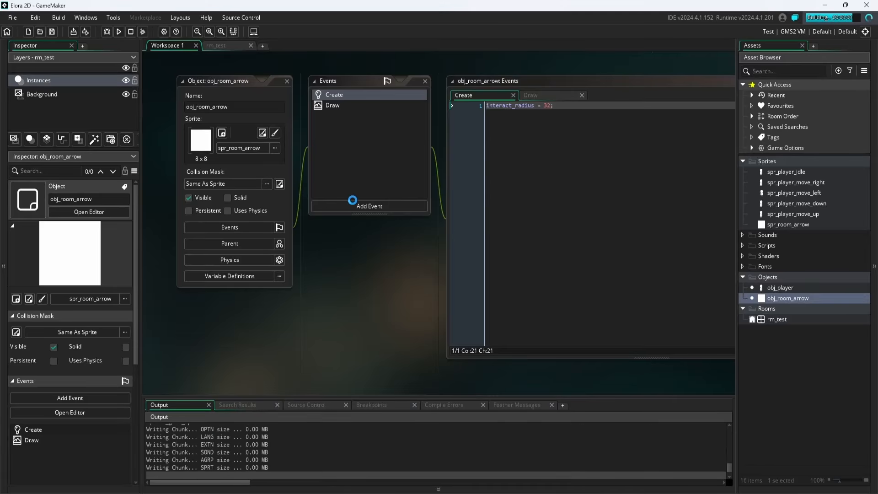
In the running GameMaker game, move the player around inside the room arrow's interaction circle.
{"action": "key", "text": "Left"}
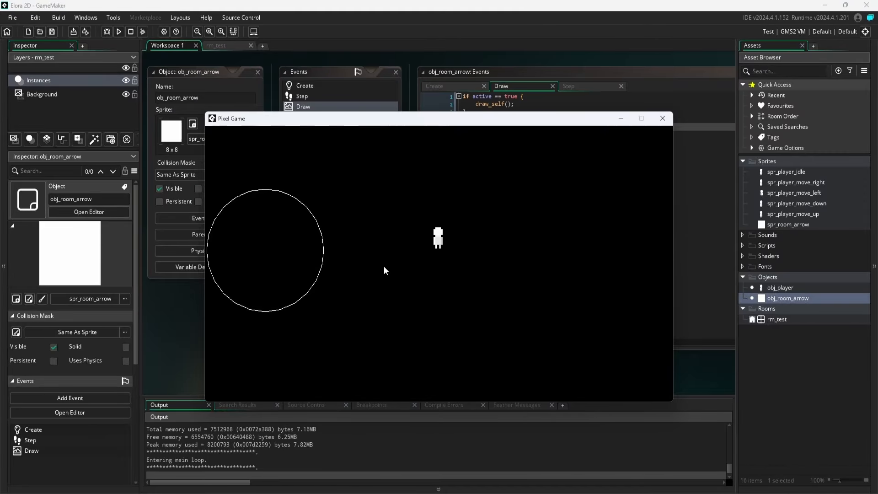
{"action": "left_click", "coordinate": [303, 254]}
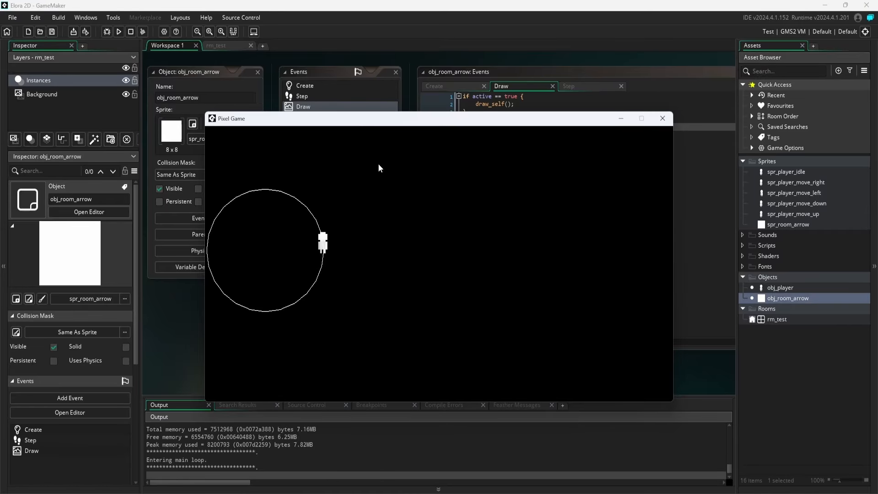
Walk the player into the room arrow's circle in the running game, and reposition the room arrow instance in rm_test_2.
{"action": "left_click", "coordinate": [291, 291]}
{"action": "left_click", "coordinate": [269, 300]}
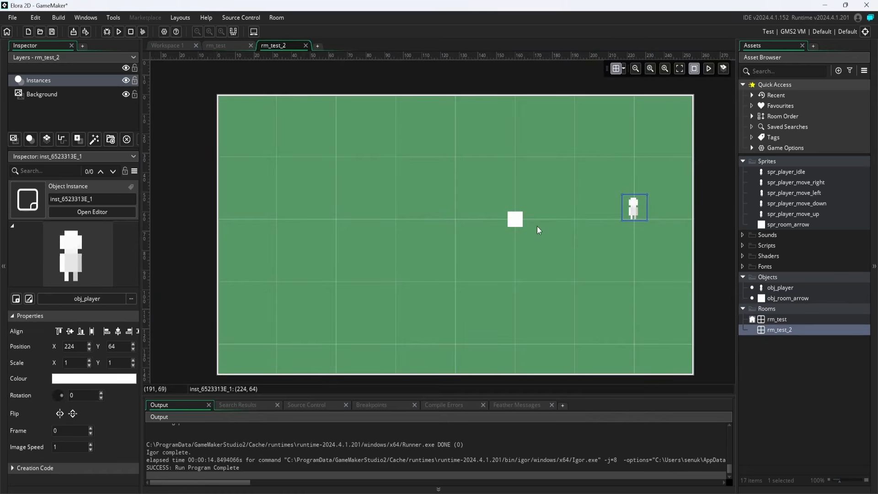
{"action": "left_click_drag", "start_coordinate": [421, 229], "coordinate": [299, 238]}
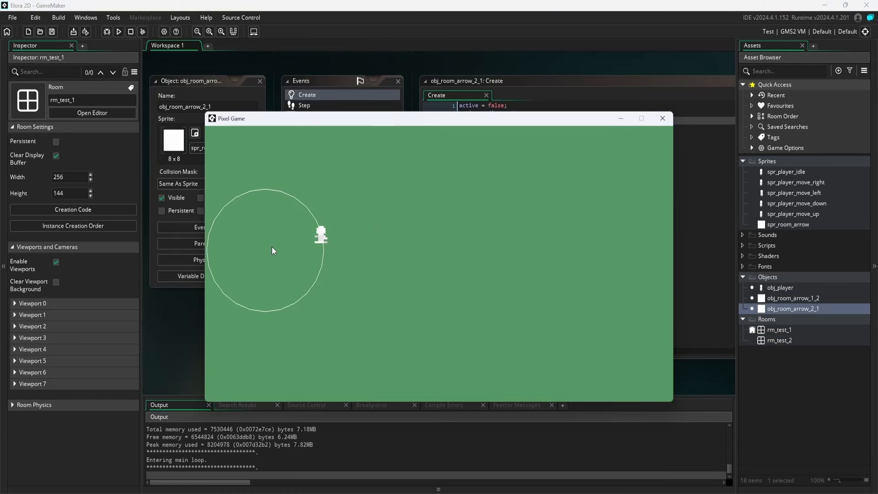
Test the room transition in the running game by sending the player to the room arrows.
{"action": "left_click", "coordinate": [264, 249]}
{"action": "key", "text": "a"}
{"action": "key", "text": "s"}
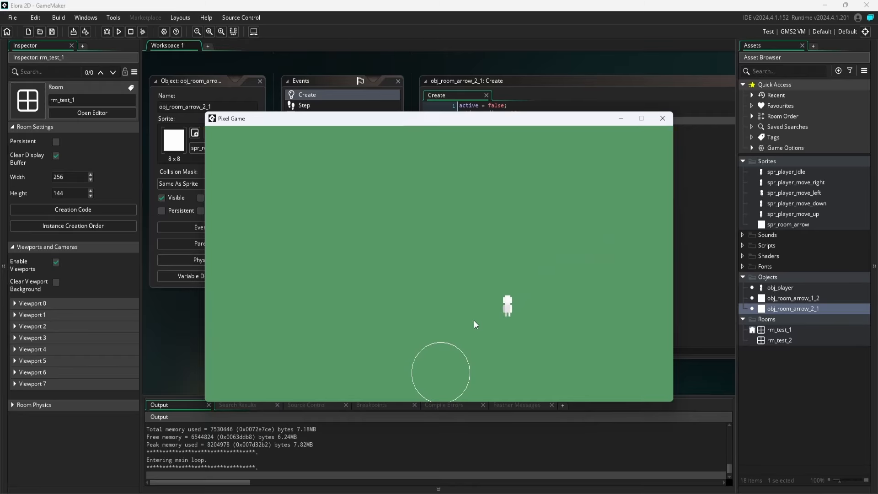
{"action": "left_click", "coordinate": [441, 373]}
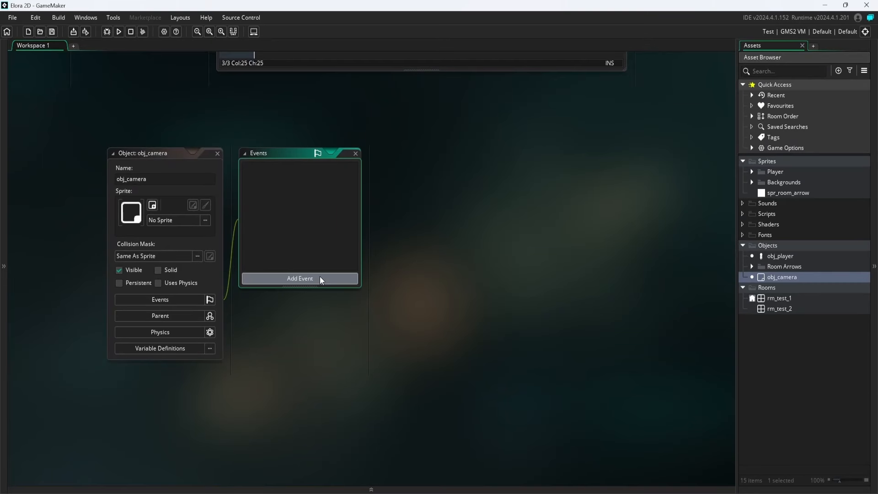
Add a Create event to obj_camera.
{"action": "left_click", "coordinate": [320, 278]}
{"action": "left_click", "coordinate": [355, 281]}
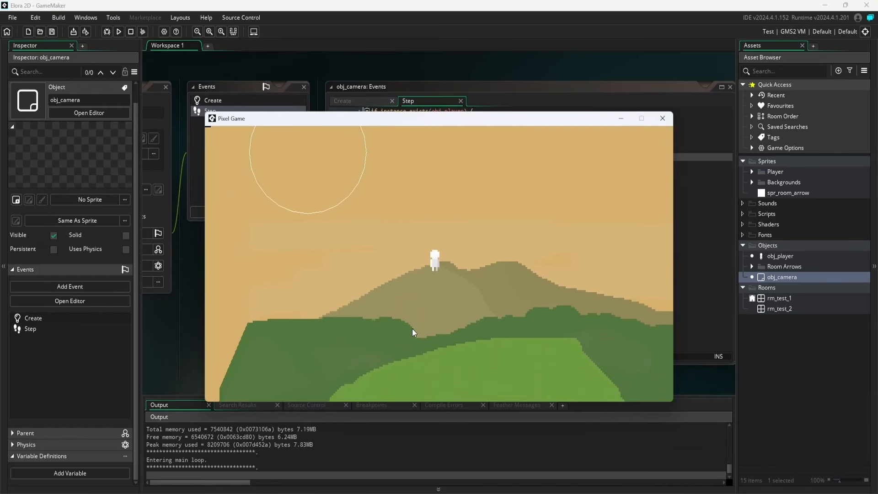
Test the camera following the player through the overlook background down to the room arrow's circle.
{"action": "key", "text": "s"}
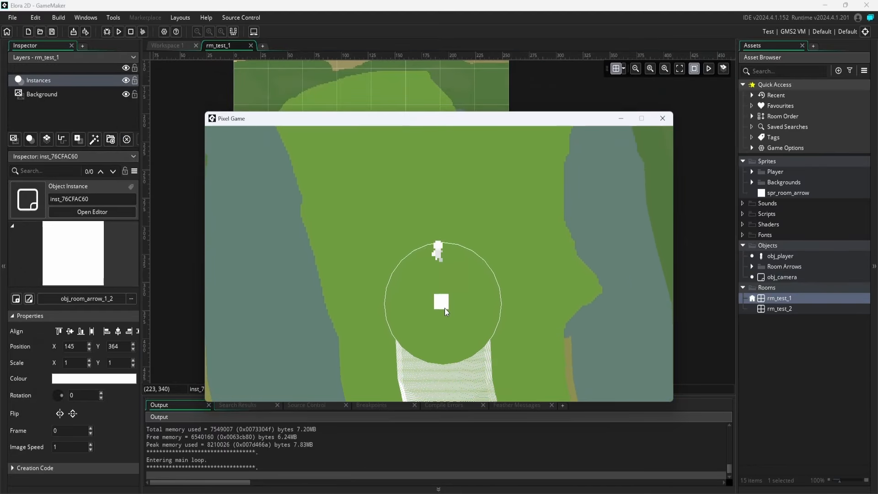
{"action": "key", "text": "d"}
{"action": "key", "text": "w"}
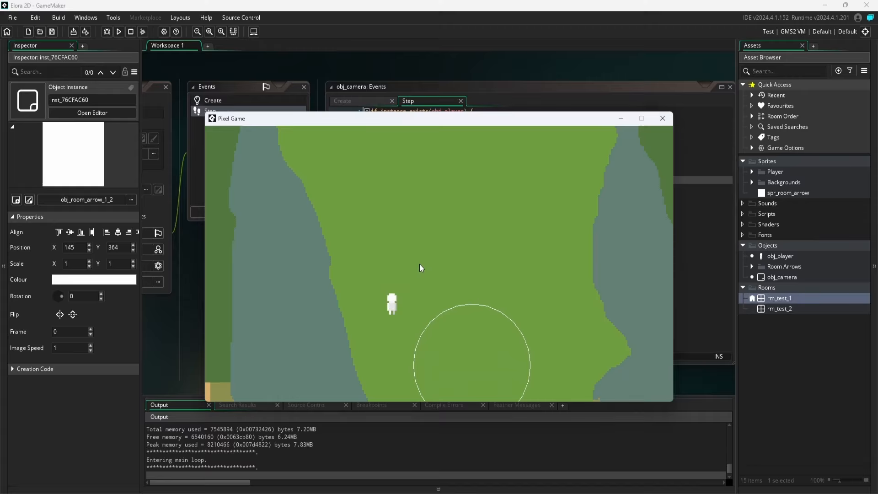
{"action": "left_click", "coordinate": [461, 278]}
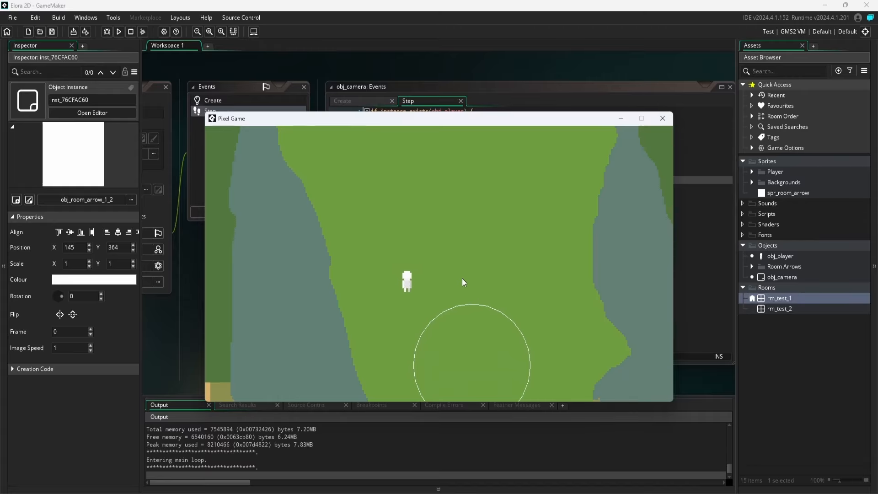
{"action": "left_click", "coordinate": [462, 350]}
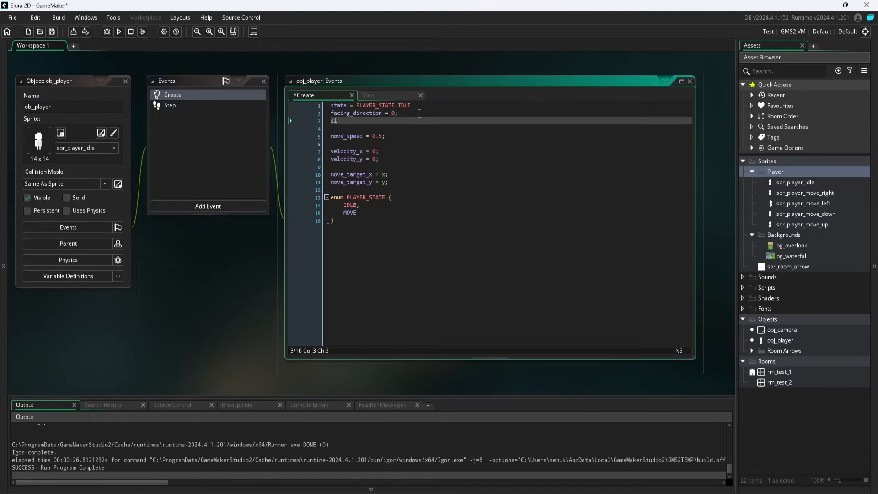
Declare sitting = false; below facing_direction in obj_player's Create event, set off by blank lines, and save.
{"action": "type", "text": "="}
{"action": "type", "text": "se;"}
{"action": "key", "text": "ctrl+s"}
{"action": "key", "text": "Home"}
{"action": "key", "text": "Return"}
{"action": "key", "text": "Return"}
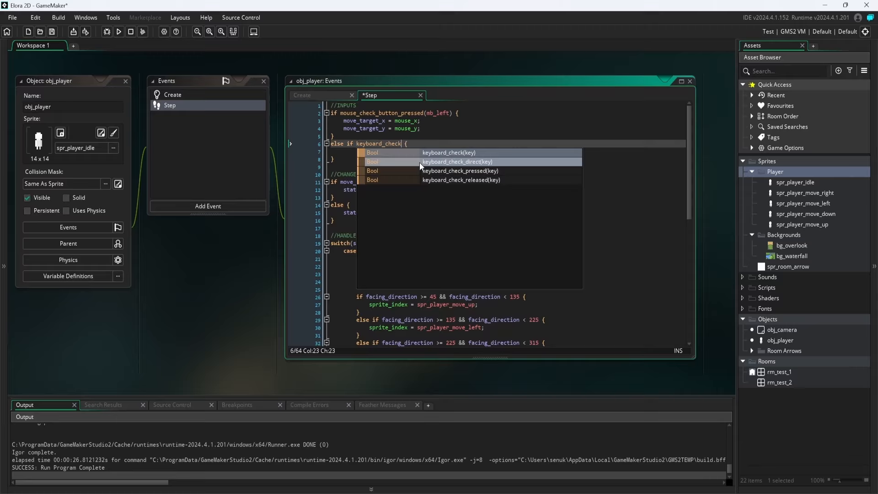
{"action": "key", "text": "Down"}
{"action": "key", "text": "Down"}
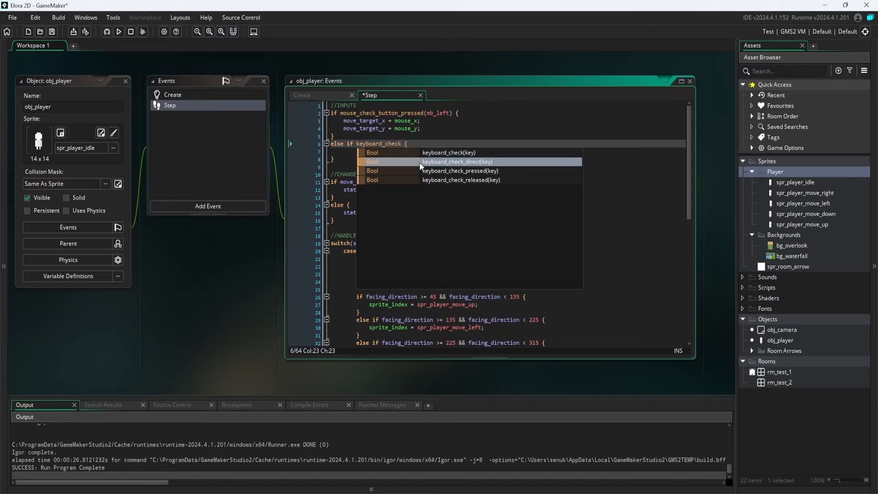
Complete the else-if condition in obj_player's Step event as keyboard_check_pressed(vk_space) and save.
{"action": "key", "text": "Return"}
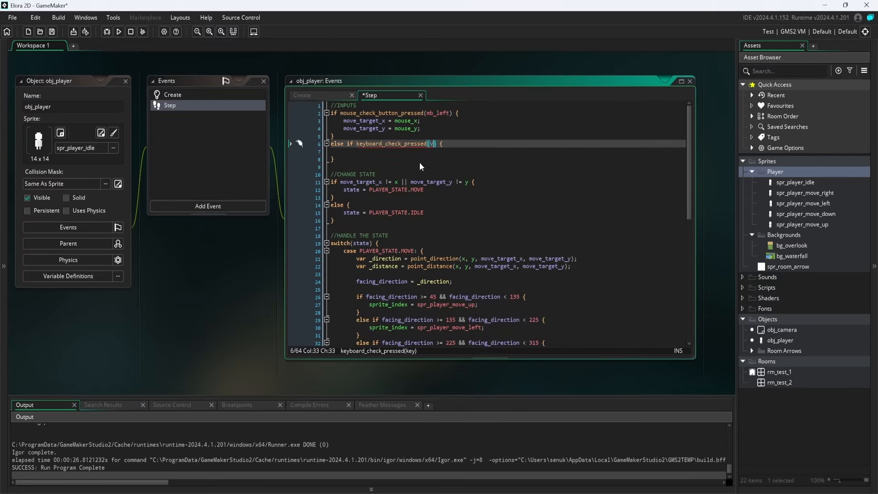
{"action": "type", "text": "vk_spac"}
{"action": "key", "text": "Return"}
{"action": "key", "text": "ctrl+s"}
Turn the vk_space check into a standalone if statement, with a blank line above it, and go inside its empty block.
{"action": "key", "text": "Down"}
{"action": "key", "text": "Up"}
{"action": "key", "text": "Home"}
{"action": "key", "text": "shift+Home"}
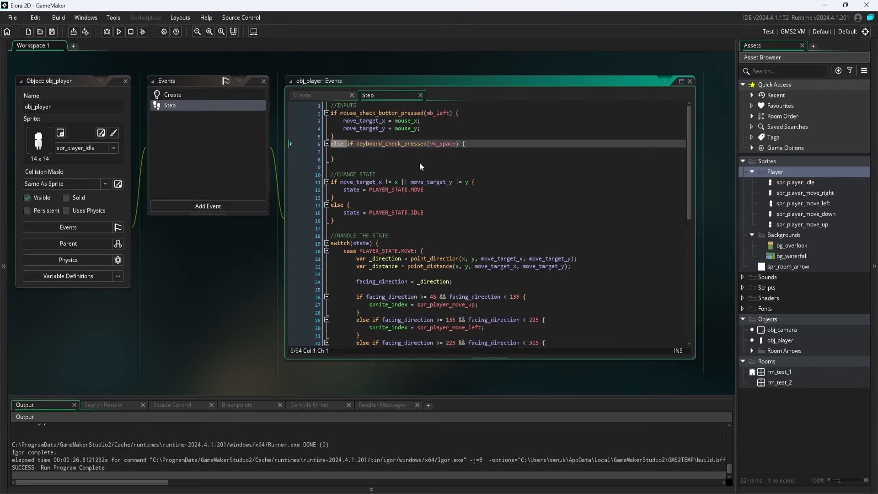
{"action": "key", "text": "BackSpace"}
{"action": "key", "text": "ctrl+s"}
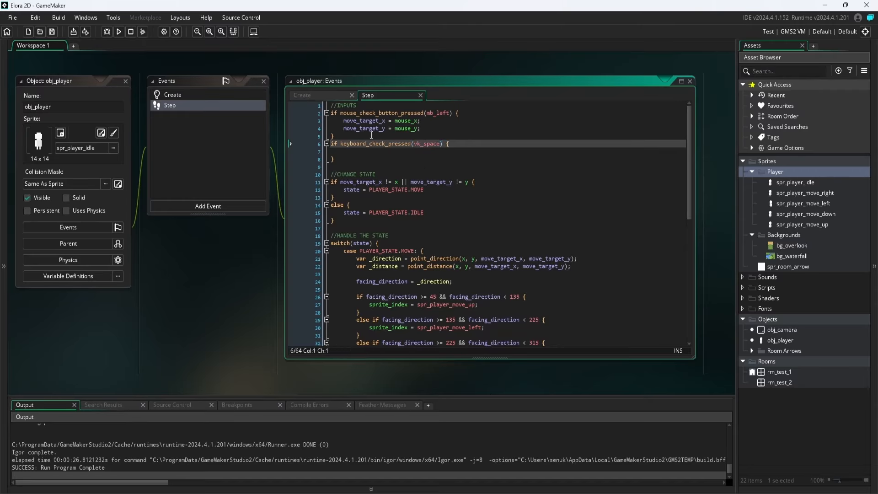
{"action": "key", "text": "Return"}
{"action": "key", "text": "Up"}
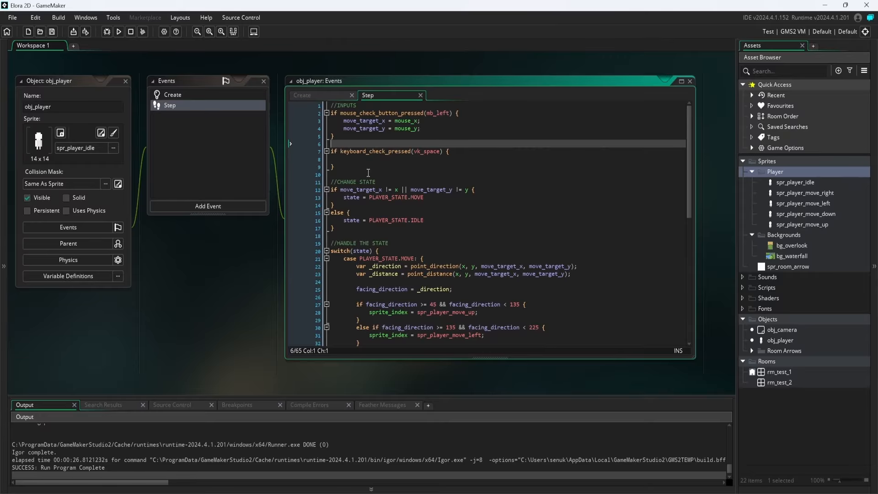
{"action": "key", "text": "Down"}
{"action": "key", "text": "Down"}
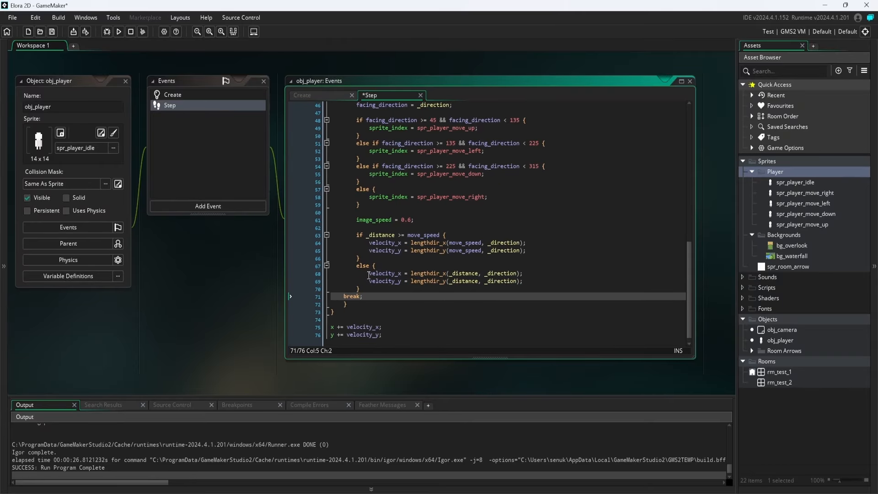
{"action": "key", "text": "Tab"}
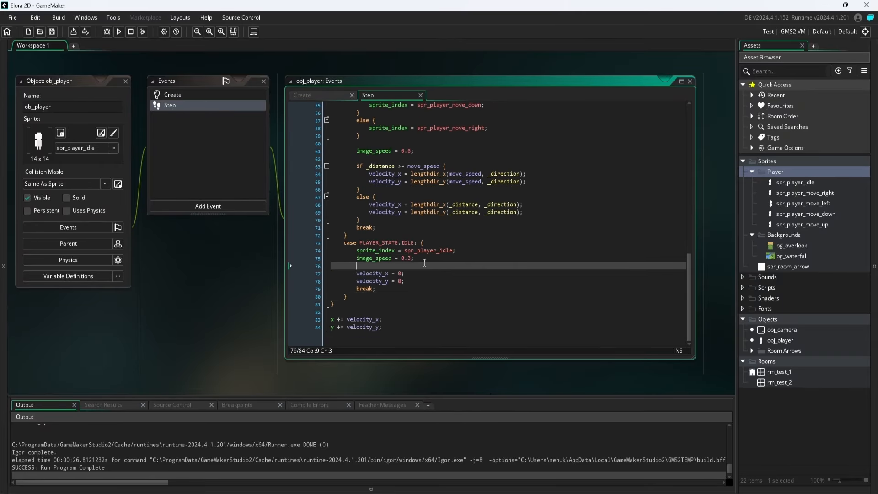
Rename the last switch case to PLAYER_STATE.SIT, save, and go to its sprite and image speed lines.
{"action": "double_click", "coordinate": [409, 242]}
{"action": "type", "text": "SIT"}
{"action": "key", "text": "ctrl+s"}
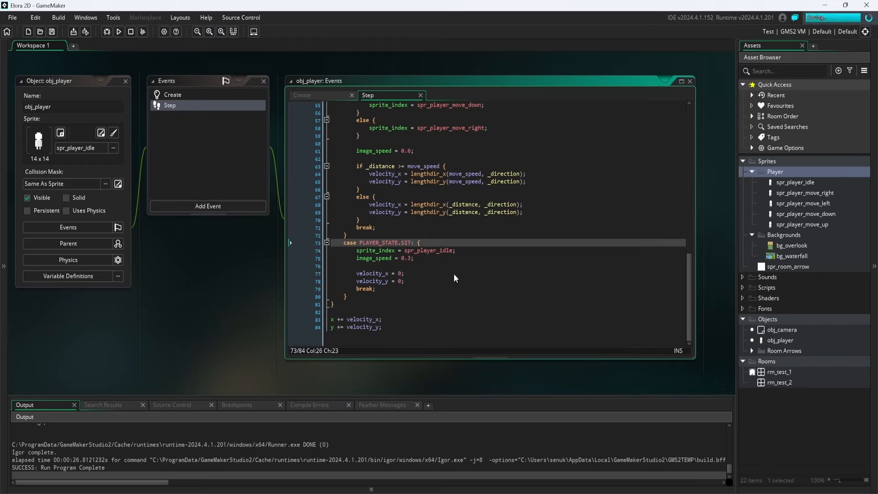
{"action": "left_click", "coordinate": [447, 253]}
{"action": "left_click", "coordinate": [447, 259]}
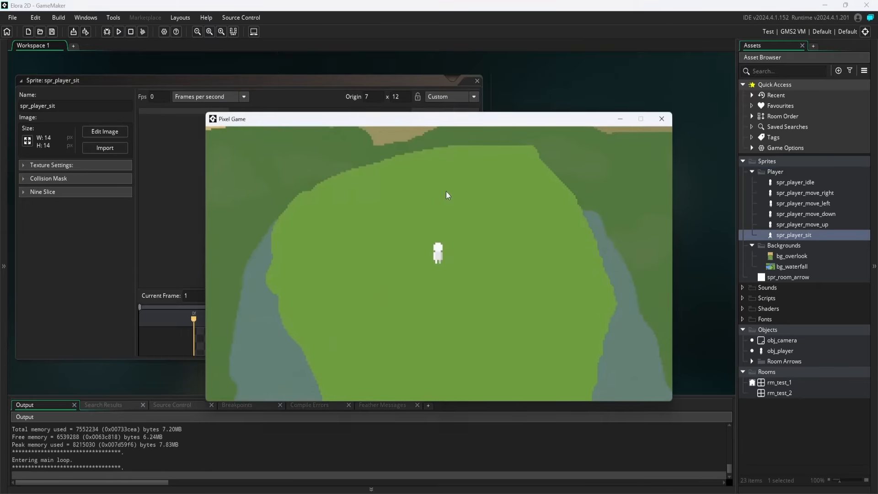
Test the player's movement in the running game and go to the shadow entry in the to-do note.
{"action": "key", "text": "w"}
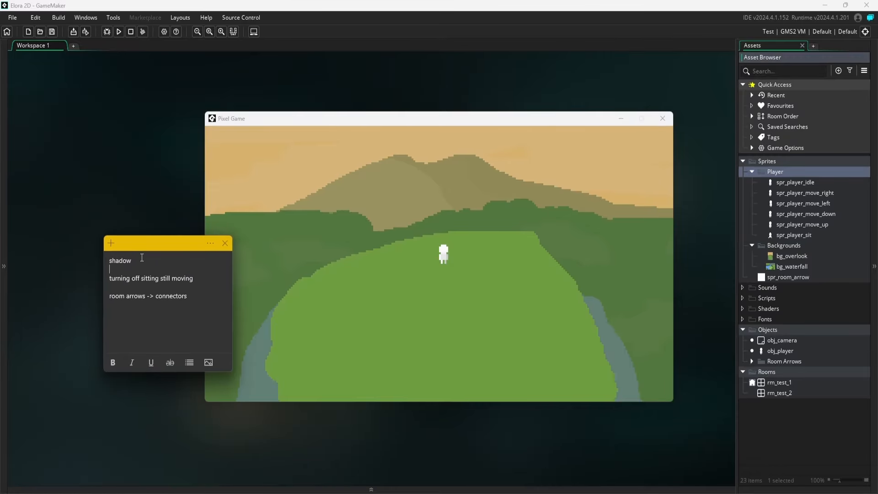
{"action": "left_click", "coordinate": [142, 257]}
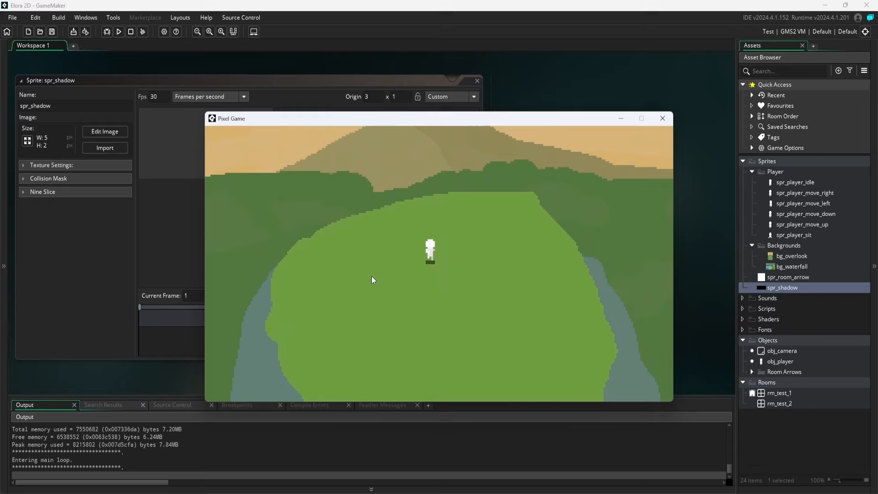
{"action": "key", "text": "a"}
{"action": "key", "text": "s"}
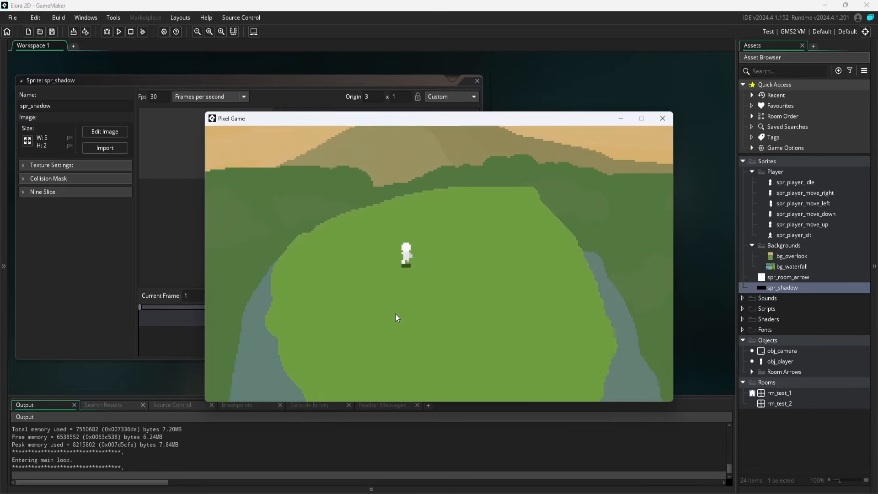
Test how the player's shadow follows while moving left and right in the running game.
{"action": "key", "text": "a"}
{"action": "key", "text": "d"}
{"action": "key", "text": "d"}
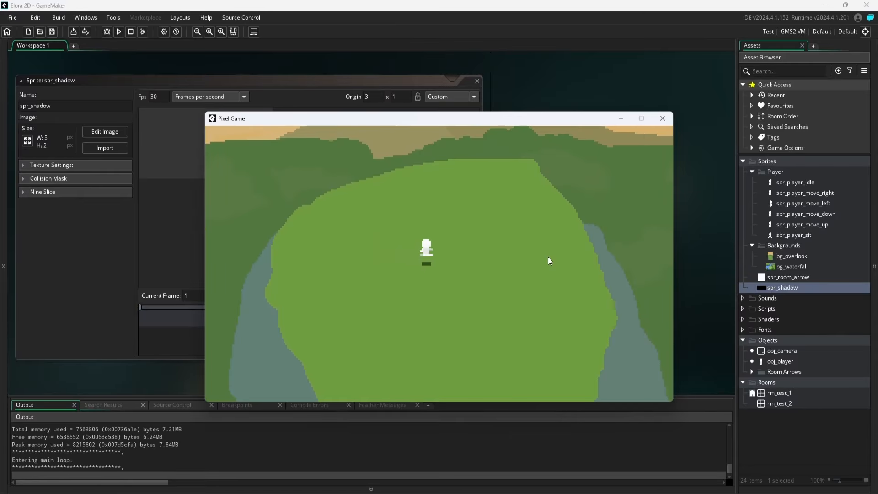
{"action": "key", "text": "d"}
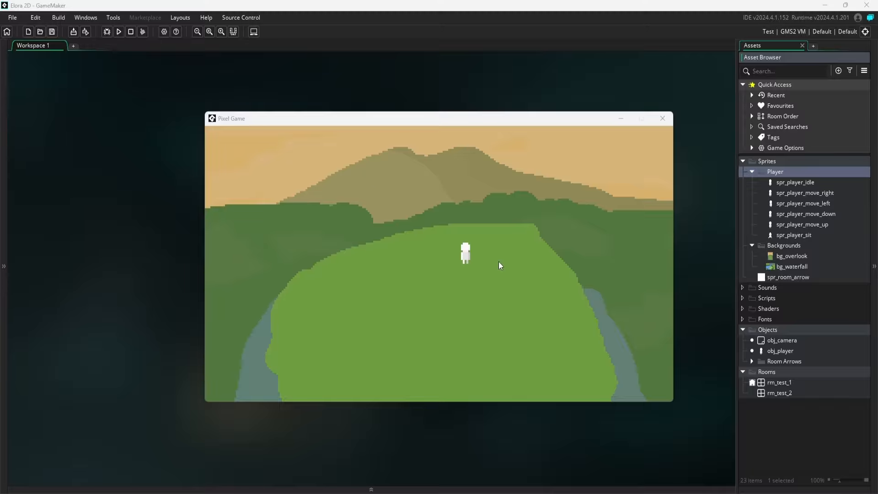
Move the player around the overlook meadow in the running game without the shadow.
{"action": "left_click", "coordinate": [429, 271]}
{"action": "key", "text": "a"}
{"action": "mouse_move", "coordinate": [418, 270]}
{"action": "left_mouse_down"}
{"action": "mouse_move", "coordinate": [531, 283]}
{"action": "mouse_move", "coordinate": [430, 213]}
{"action": "mouse_move", "coordinate": [451, 317]}
{"action": "mouse_move", "coordinate": [510, 303]}
{"action": "mouse_move", "coordinate": [449, 344]}
{"action": "mouse_move", "coordinate": [479, 216]}
{"action": "mouse_move", "coordinate": [463, 223]}
{"action": "mouse_move", "coordinate": [469, 236]}
{"action": "mouse_move", "coordinate": [509, 267]}
{"action": "mouse_move", "coordinate": [439, 270]}
{"action": "mouse_move", "coordinate": [454, 298]}
{"action": "left_mouse_up"}
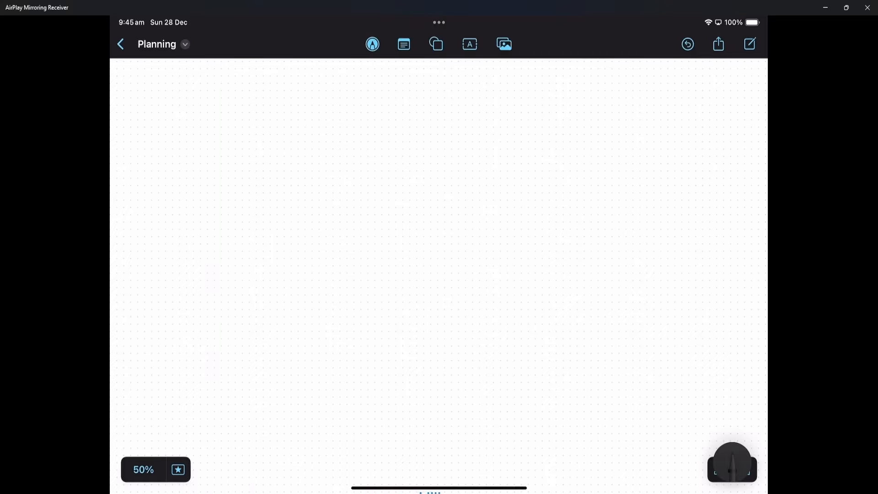
Switch to the mirrored tablet's Planning board and begin sketching on the blank canvas.
{"action": "left_click_drag", "start_coordinate": [305, 162], "coordinate": [306, 164]}
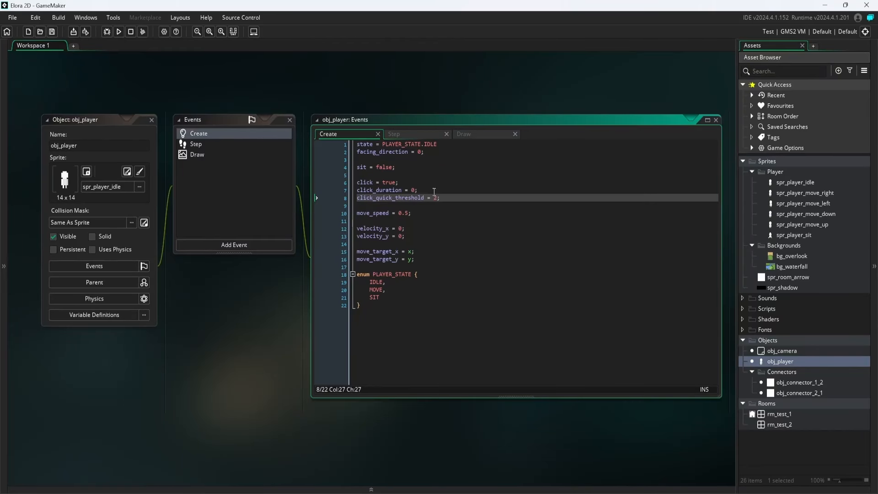
Open obj_player's Step event and go inside the empty click_quick_threshold branch.
{"action": "left_click", "coordinate": [394, 133]}
{"action": "left_click", "coordinate": [460, 251]}
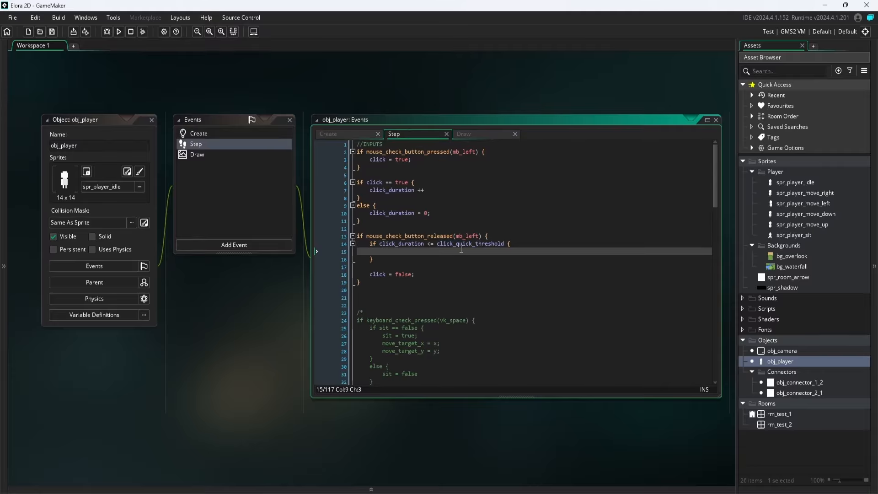
Run the game and test the player's response to input on the overlook meadow.
{"action": "left_click", "coordinate": [118, 31]}
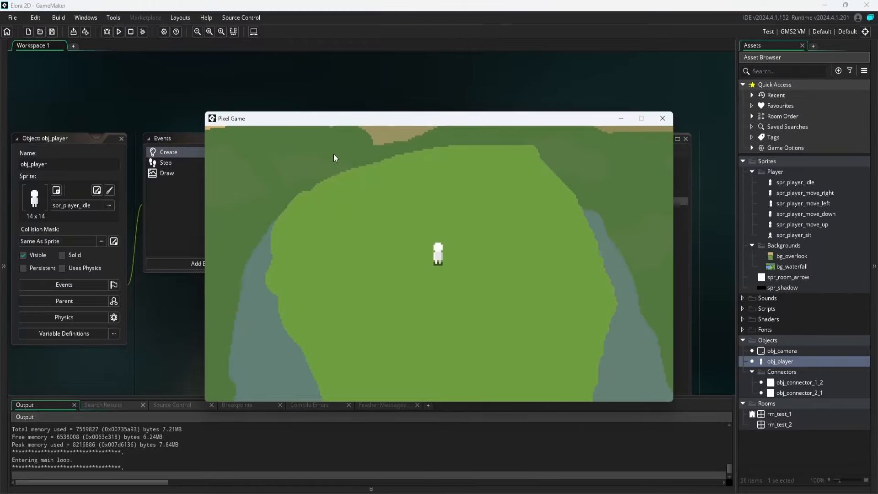
{"action": "key", "text": "w"}
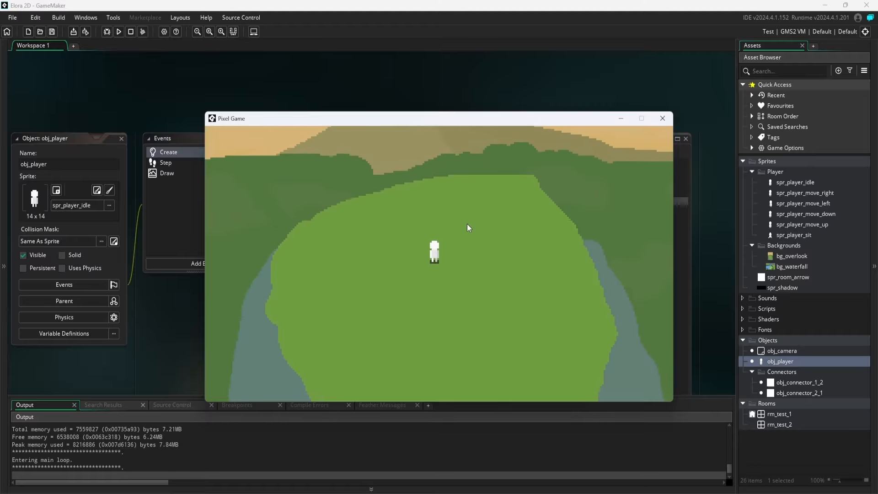
{"action": "key", "text": "d"}
{"action": "key", "text": "space"}
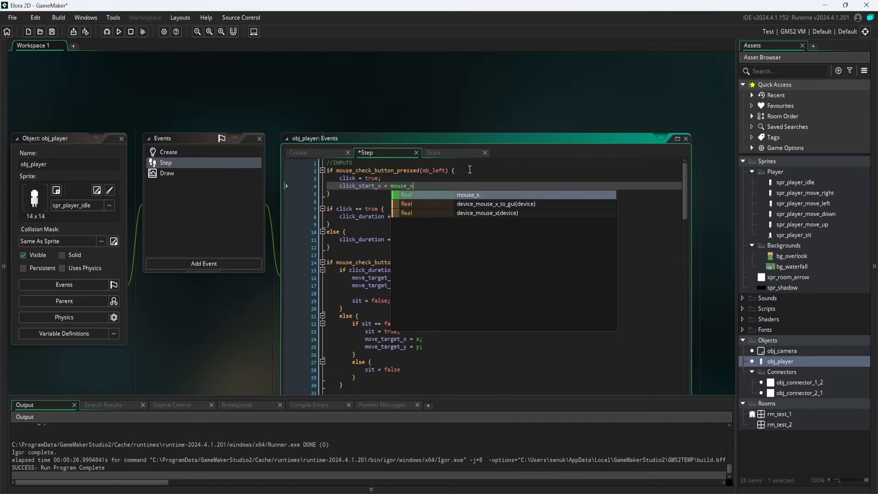
Store the press position in the mouse-pressed block with click_start_x = mouse_x; and click_start_y = mouse_y;.
{"action": "type", "text": ";"}
{"action": "key", "text": "Return"}
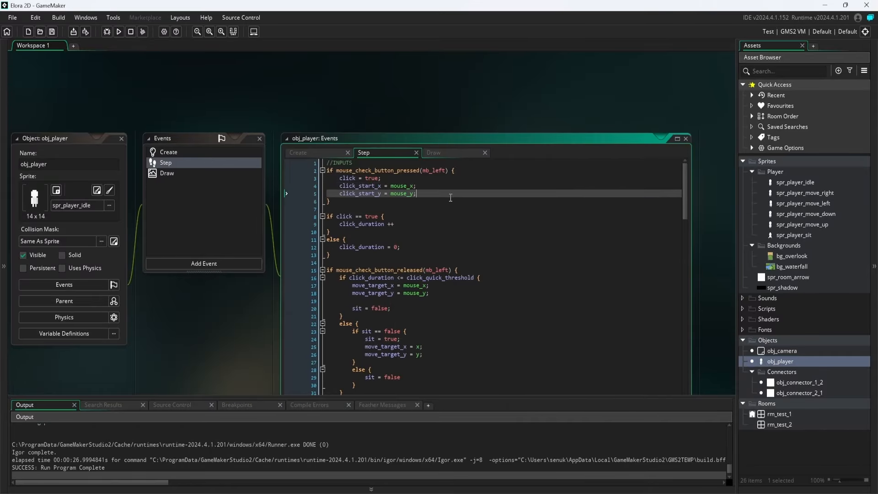
Add a //QUICK comment at the start of the click_quick_threshold branch and save.
{"action": "left_click", "coordinate": [504, 278]}
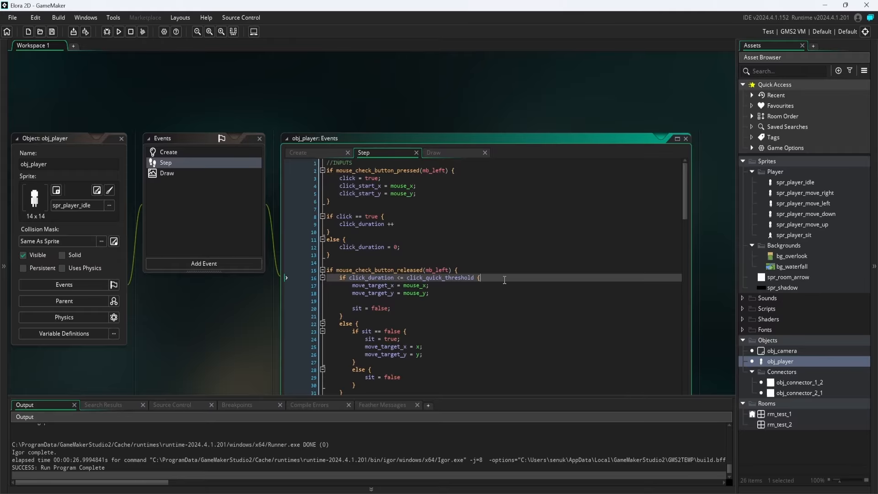
{"action": "key", "text": "Return"}
{"action": "type", "text": "//QUICK"}
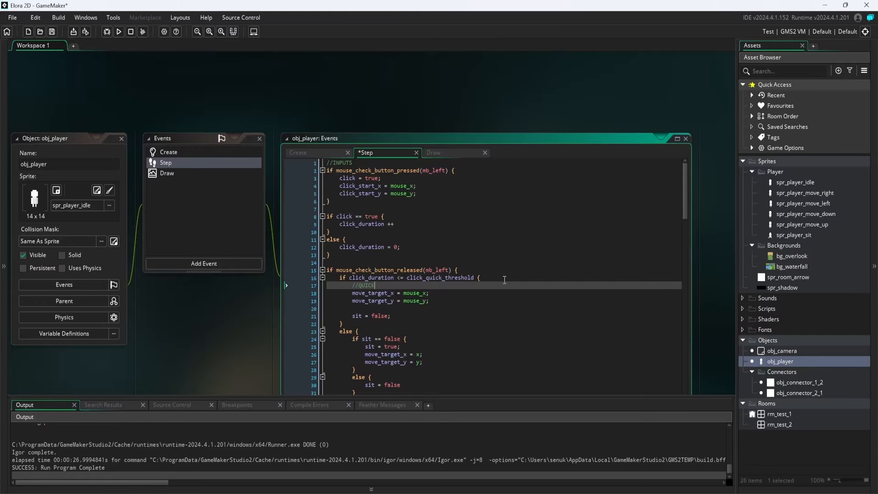
{"action": "key", "text": "ctrl+s"}
Start a comment line at the top of the else branch that handles longer clicks.
{"action": "key", "text": "Down"}
{"action": "key", "text": "Down"}
{"action": "key", "text": "Down"}
{"action": "key", "text": "Down"}
{"action": "key", "text": "Down"}
{"action": "key", "text": "Down"}
{"action": "key", "text": "Return"}
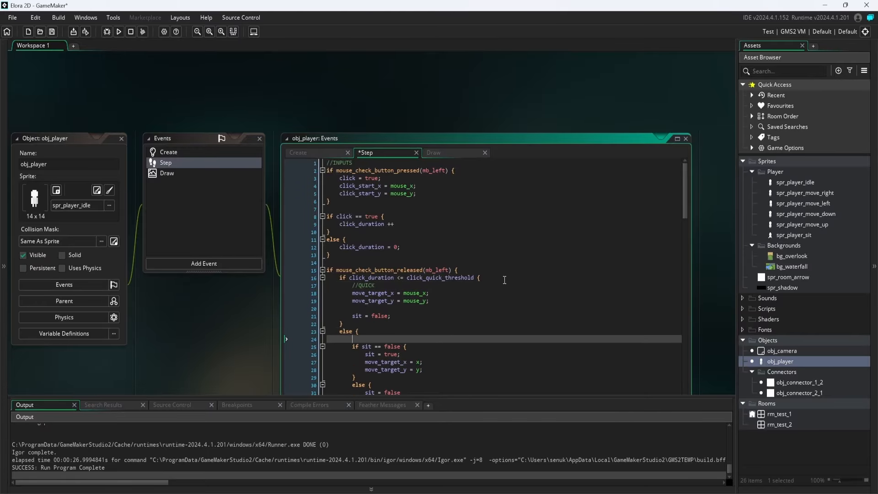
{"action": "type", "text": "//"}
{"action": "scroll", "coordinate": [504, 279], "scroll_direction": "down", "scroll_amount": 4}
{"action": "scroll", "coordinate": [458, 261], "scroll_direction": "up", "scroll_amount": 4}
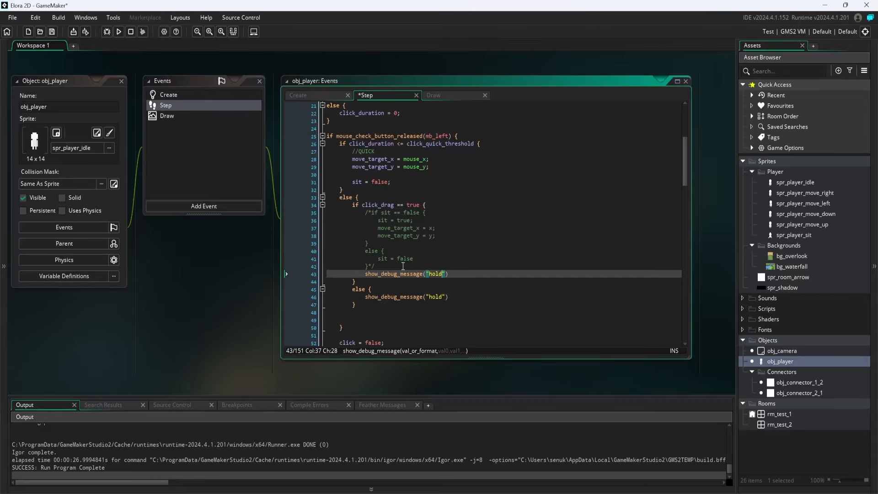
Change the debug message in the click_drag branch to "drag" and save.
{"action": "type", "text": "dar"}
{"action": "type", "text": "g"}
{"action": "key", "text": "ctrl+s"}
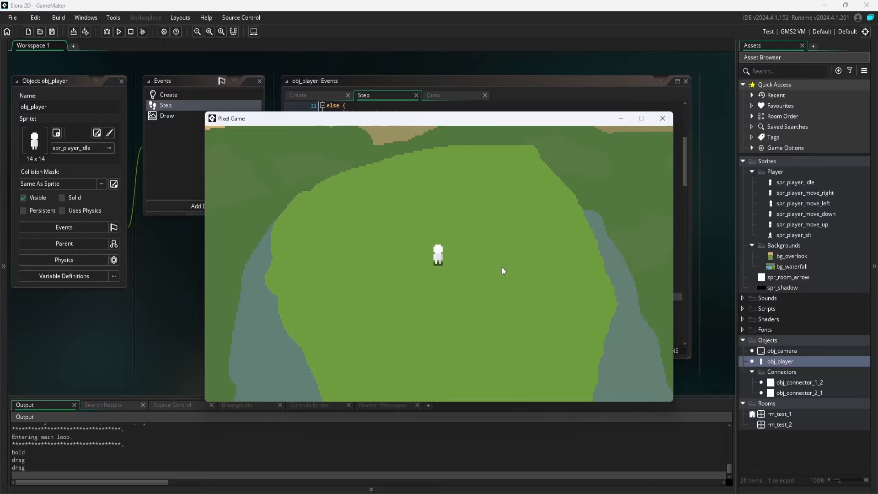
Close the running game and return to the mouse-pressed block at the start of the Step event.
{"action": "left_click", "coordinate": [662, 118]}
{"action": "scroll", "coordinate": [467, 204], "scroll_direction": "up", "scroll_amount": 7}
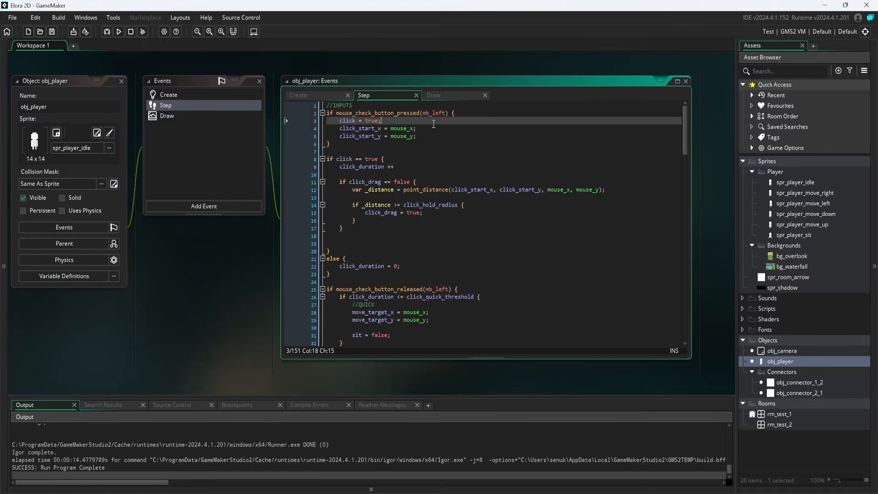
Set click_drag to false below click = true in the mouse-pressed block and close the test game.
{"action": "left_click", "coordinate": [446, 121]}
{"action": "key", "text": "Return"}
{"action": "type", "text": "click_drag"}
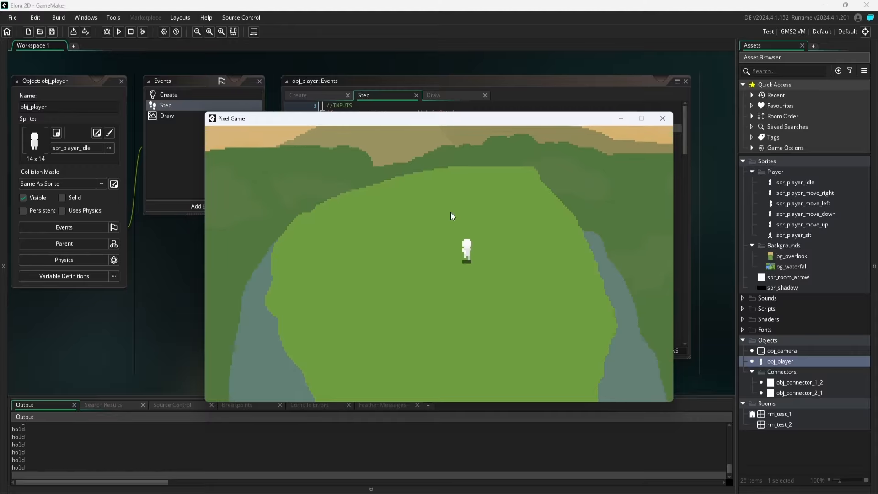
{"action": "left_click", "coordinate": [662, 117]}
{"action": "scroll", "coordinate": [427, 254], "scroll_direction": "down", "scroll_amount": 8}
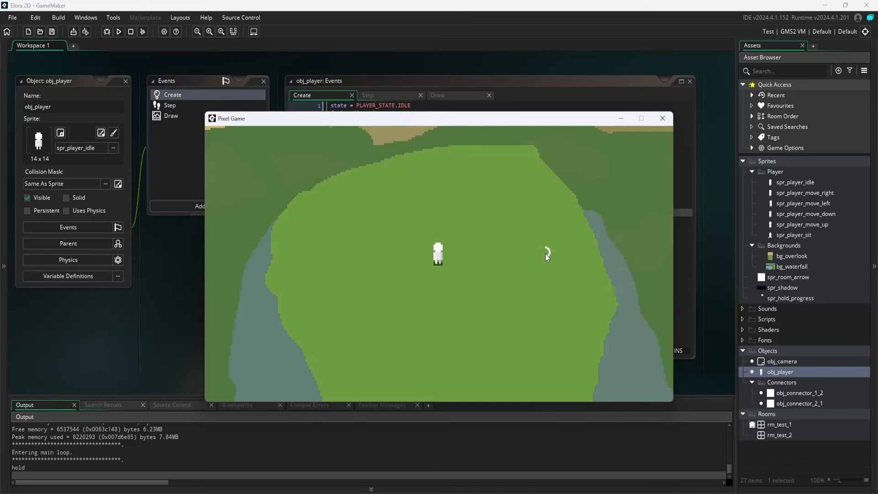
Test holding at different spots in the running game to check the hold progress indicator, and close the game.
{"action": "left_click", "coordinate": [507, 247]}
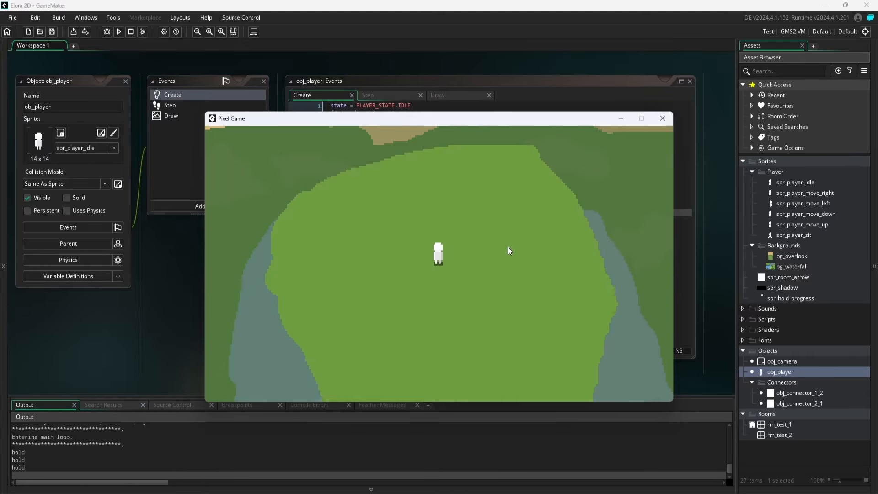
{"action": "left_click", "coordinate": [492, 228]}
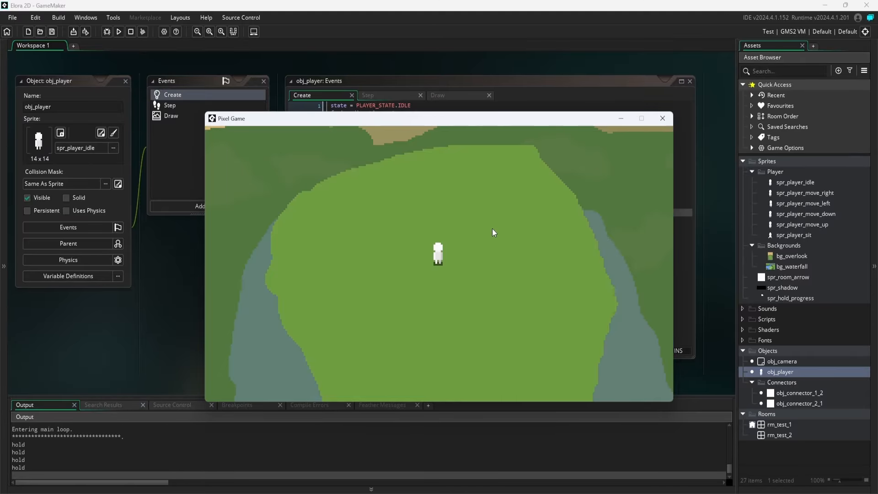
{"action": "left_click", "coordinate": [662, 118]}
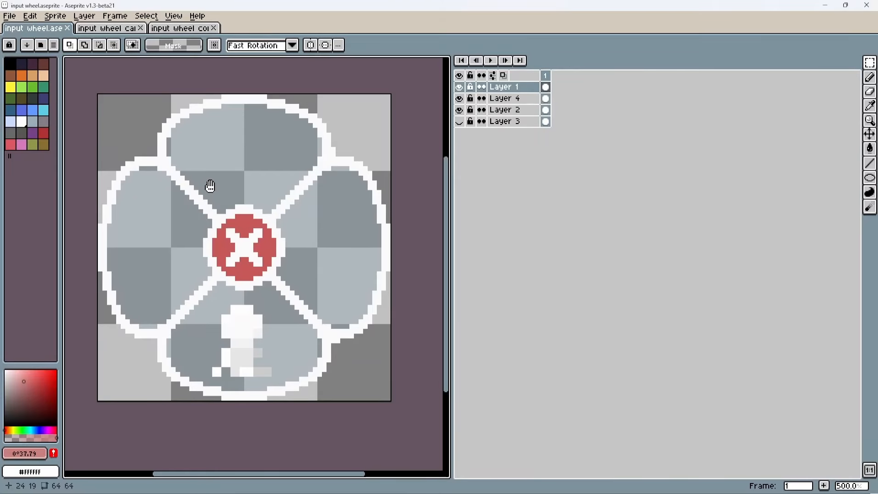
{"action": "left_click_drag", "start_coordinate": [209, 186], "coordinate": [219, 197]}
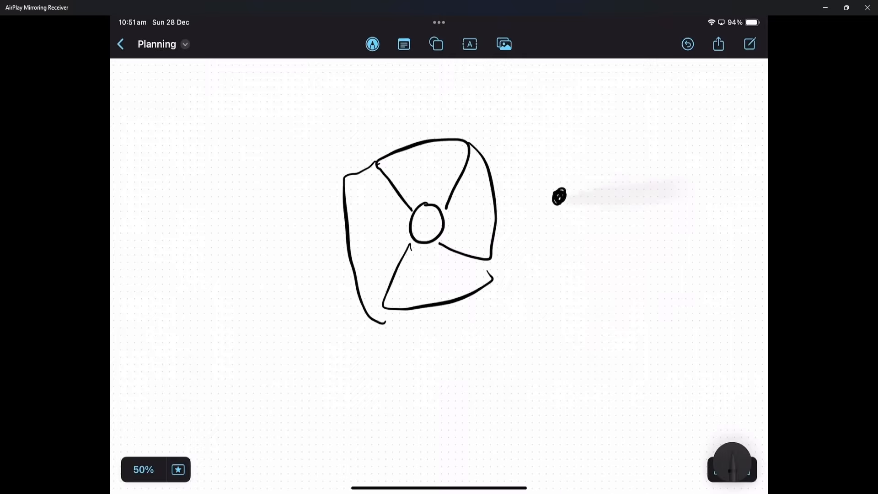
On the Planning board, draw a line from the wheel's centre to the outer dot and circle the centre to mark the cancel zone.
{"action": "left_click_drag", "start_coordinate": [419, 223], "coordinate": [554, 202]}
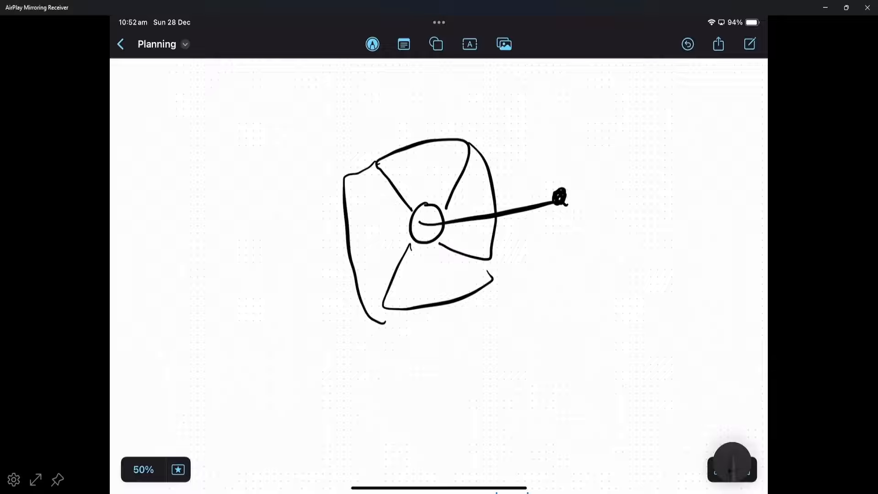
{"action": "left_click_drag", "start_coordinate": [439, 199], "coordinate": [428, 251]}
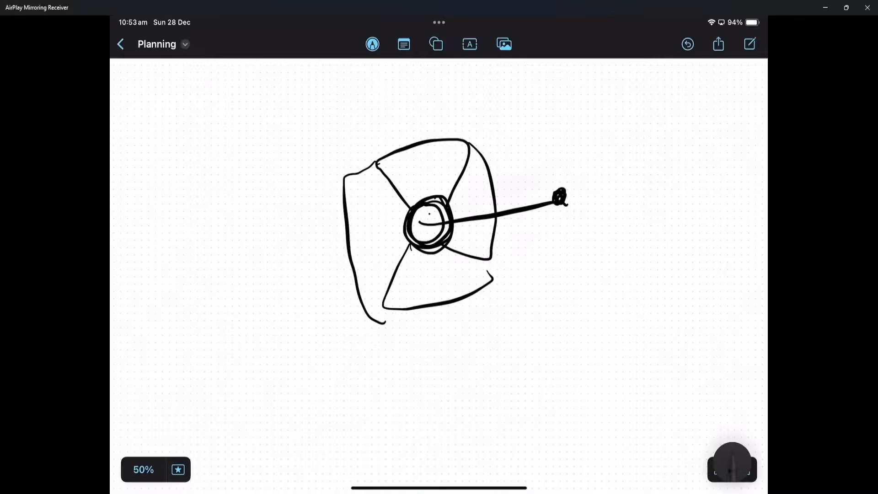
{"action": "mouse_move", "coordinate": [432, 204]}
{"action": "left_mouse_down"}
{"action": "mouse_move", "coordinate": [434, 245]}
{"action": "mouse_move", "coordinate": [411, 224]}
{"action": "left_mouse_up"}
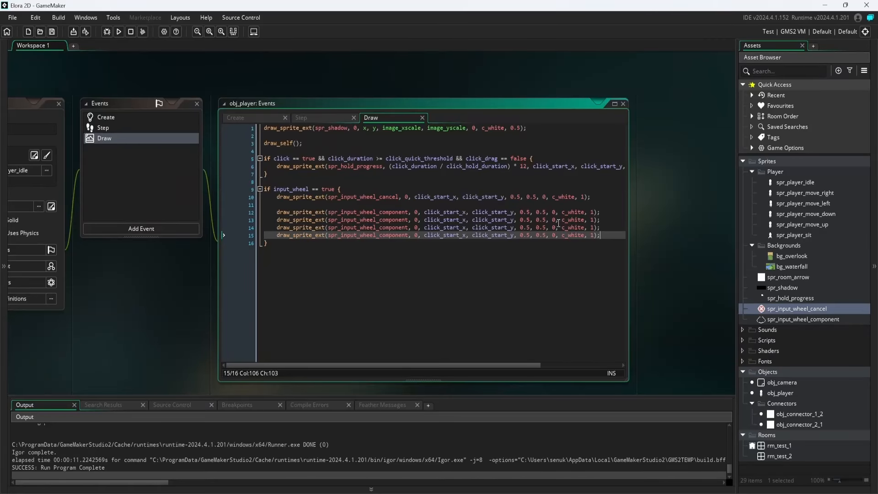
Set the rotations of the duplicated spr_input_wheel_component draw calls, using 90 and 180 for the second and third, and run the game.
{"action": "key", "text": "Up"}
{"action": "key", "text": "Up"}
{"action": "type", "text": "9"}
{"action": "key", "text": "Down"}
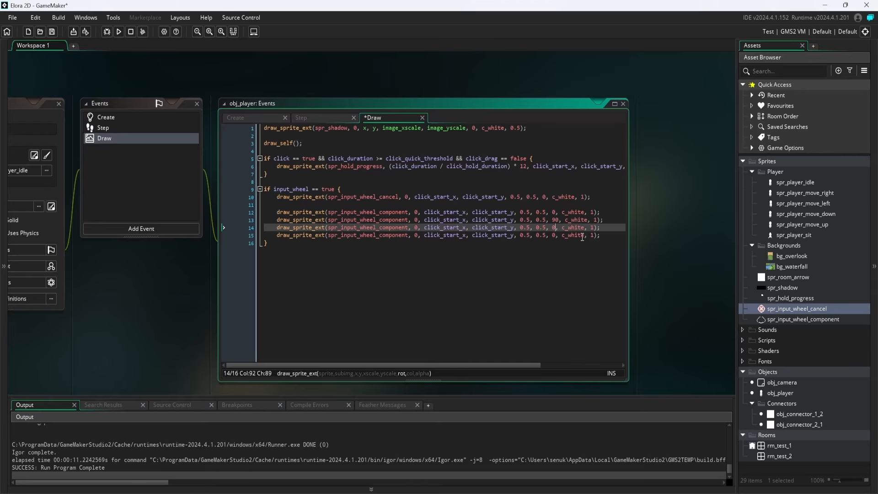
{"action": "type", "text": "18"}
{"action": "key", "text": "Down"}
{"action": "key", "text": "F5"}
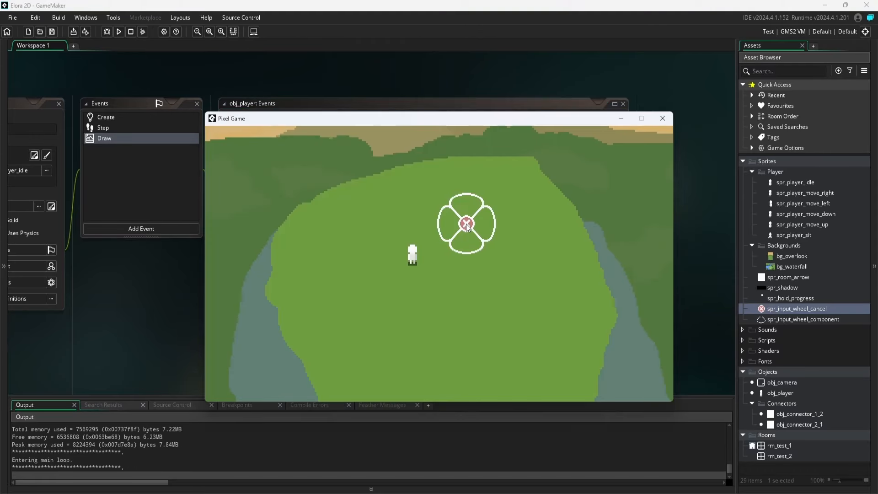
Test opening the input wheel at several spots in the running game and releasing on different parts of it.
{"action": "left_click", "coordinate": [468, 212]}
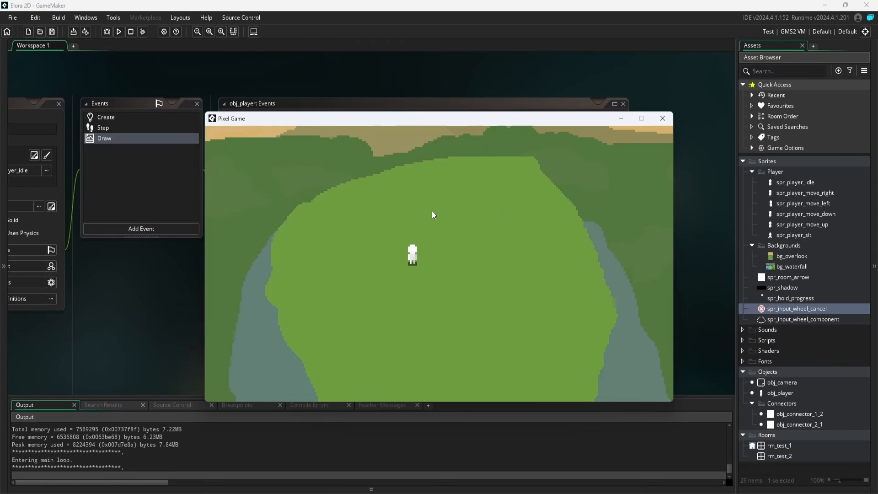
{"action": "left_click", "coordinate": [469, 221]}
{"action": "left_click_drag", "start_coordinate": [469, 221], "coordinate": [487, 222]}
{"action": "left_click", "coordinate": [483, 207]}
Test selecting the lower segment of the input wheel at several spots to make the player sit.
{"action": "left_click_drag", "start_coordinate": [564, 262], "coordinate": [566, 285]}
{"action": "key", "text": "s"}
{"action": "key", "text": "a"}
{"action": "left_click_drag", "start_coordinate": [419, 235], "coordinate": [416, 300]}
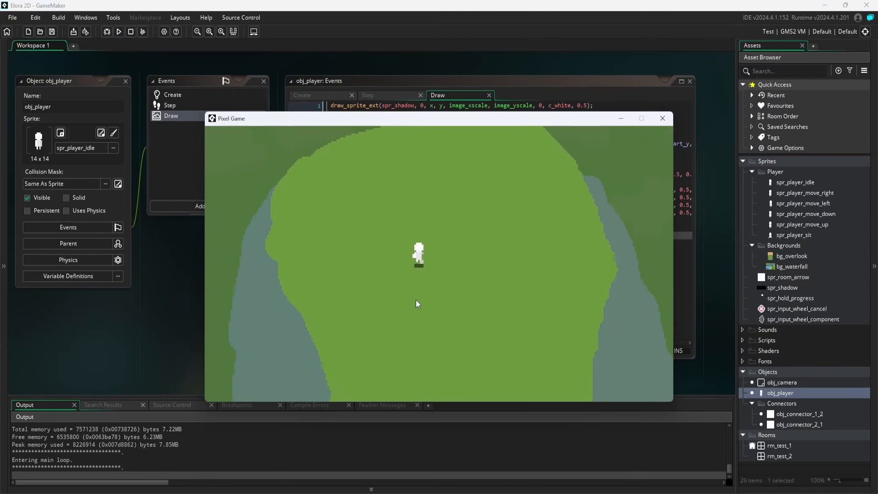
{"action": "left_click_drag", "start_coordinate": [447, 224], "coordinate": [448, 250]}
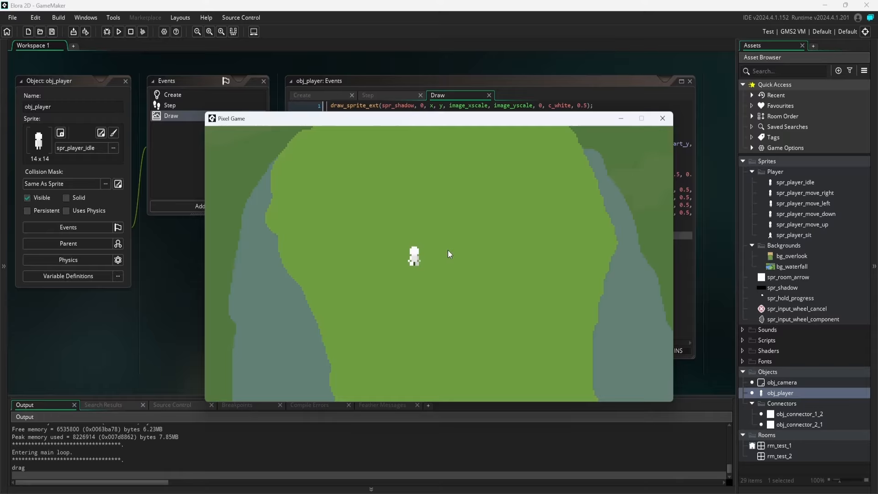
{"action": "left_click_drag", "start_coordinate": [389, 191], "coordinate": [394, 226]}
{"action": "left_click_drag", "start_coordinate": [460, 235], "coordinate": [462, 275]}
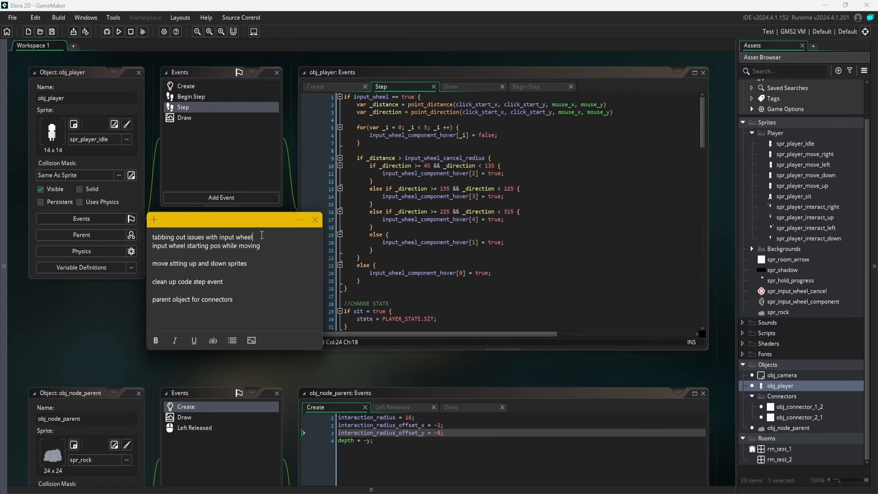
Review the note about tabbing out issues and test switching away from the game and back with the input wheel open.
{"action": "left_click_drag", "start_coordinate": [151, 239], "coordinate": [286, 238]}
{"action": "left_click", "coordinate": [286, 237]}
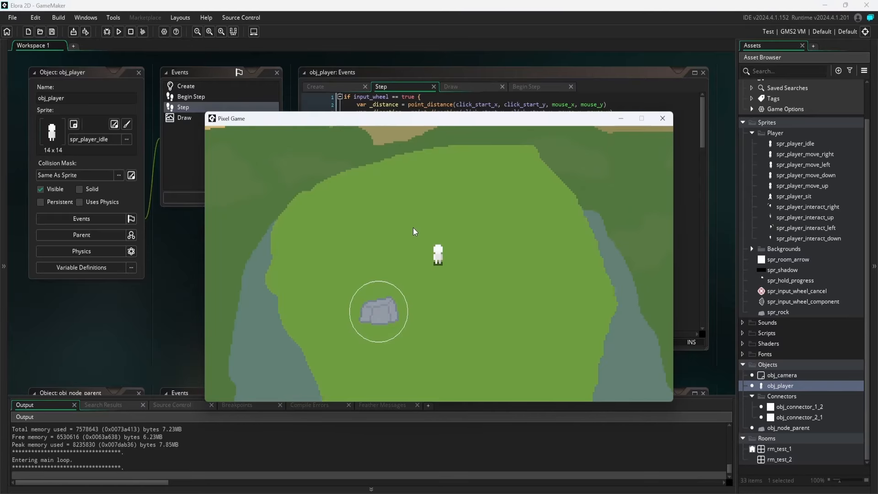
{"action": "left_click", "coordinate": [411, 218]}
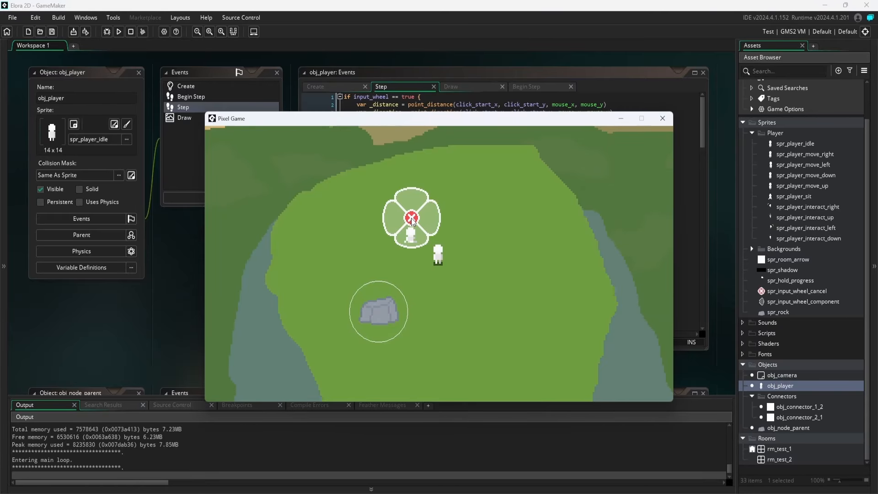
{"action": "key", "text": "alt+Tab"}
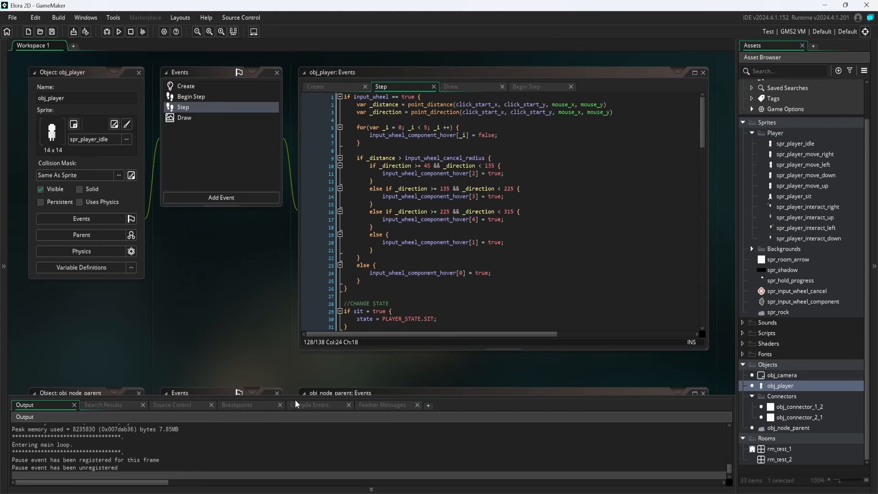
{"action": "key", "text": "alt+Tab"}
{"action": "left_click", "coordinate": [507, 237]}
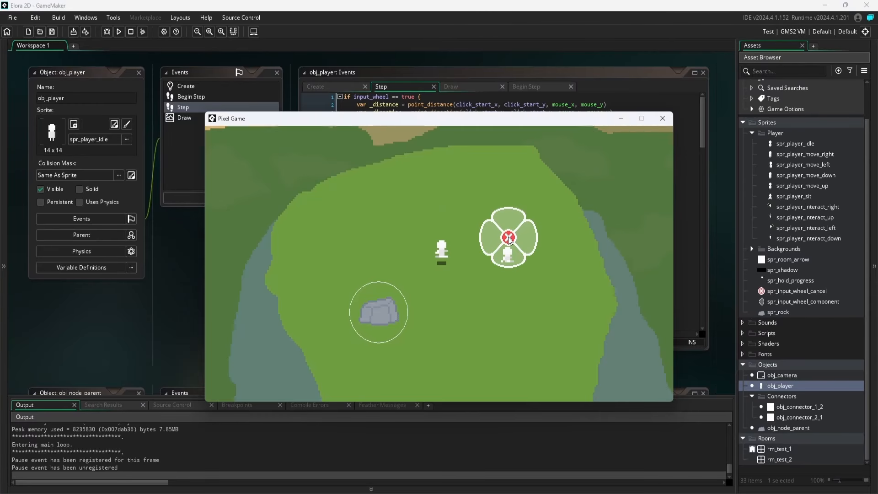
Test repeated input wheel openings and releases around the player after tabbing out of the game.
{"action": "left_click", "coordinate": [419, 237]}
{"action": "left_click", "coordinate": [439, 313]}
{"action": "left_click", "coordinate": [488, 252]}
{"action": "left_click", "coordinate": [411, 229]}
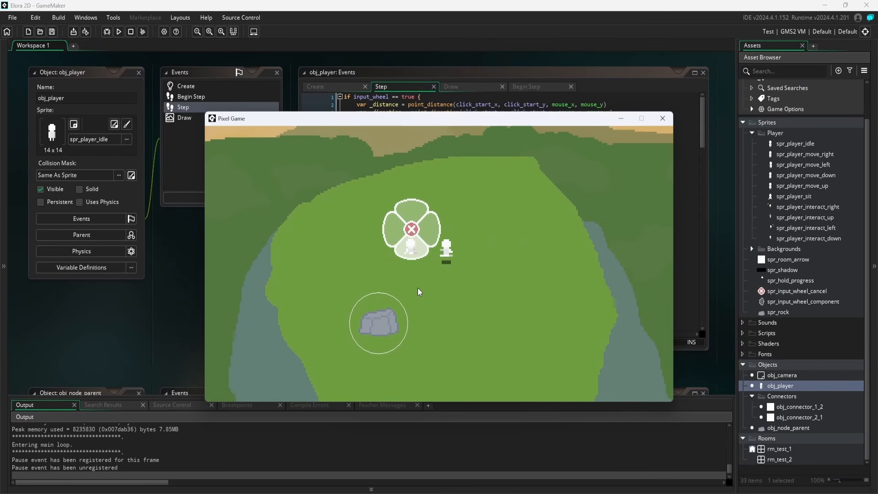
{"action": "left_click", "coordinate": [417, 284]}
{"action": "left_click", "coordinate": [498, 252]}
{"action": "left_click", "coordinate": [416, 211]}
{"action": "left_click", "coordinate": [415, 308]}
{"action": "left_click", "coordinate": [474, 251]}
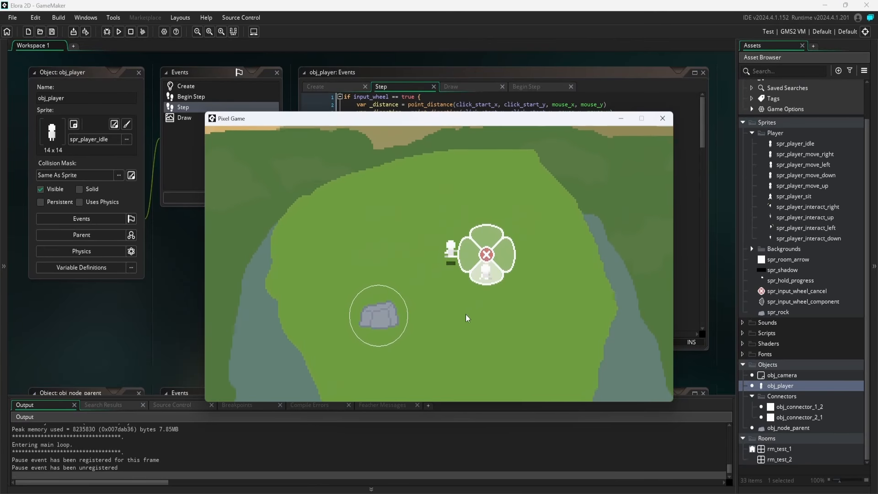
{"action": "left_click", "coordinate": [397, 232]}
{"action": "left_click", "coordinate": [468, 266]}
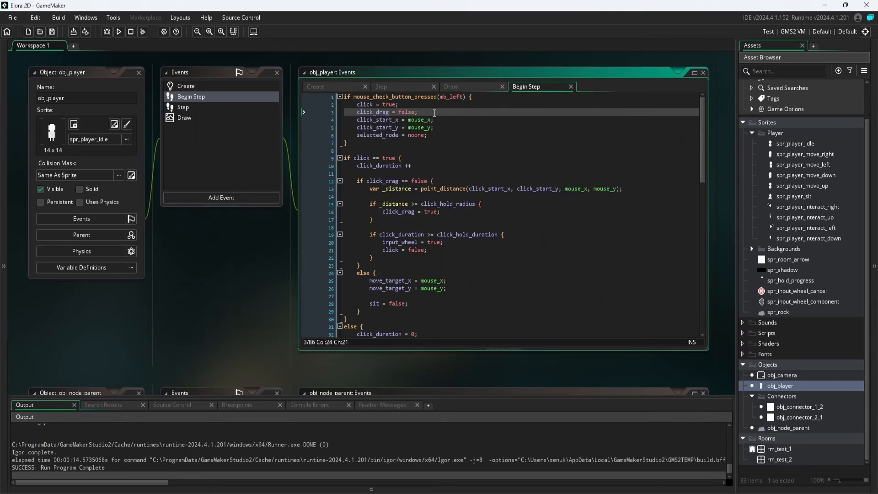
Add input_wheel = false; below click_drag = false in the Begin Step mouse-pressed block and run the game.
{"action": "key", "text": "Return"}
{"action": "type", "text": "in"}
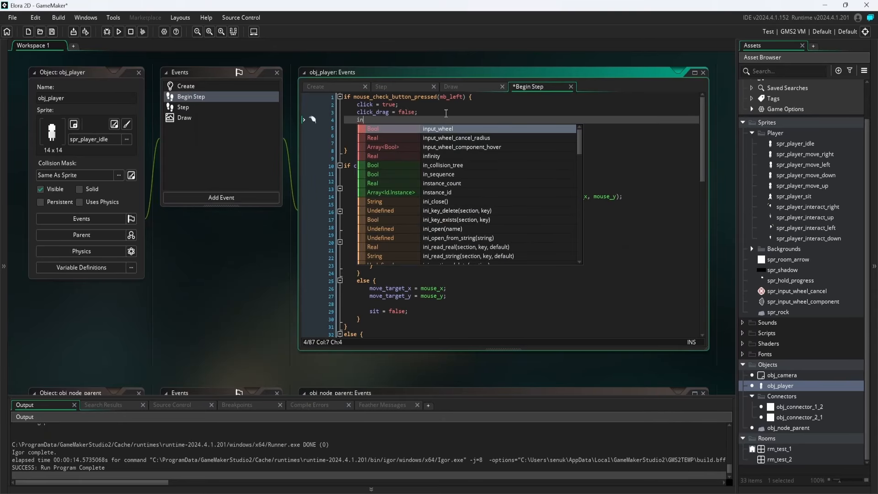
{"action": "type", "text": "put_wheel "}
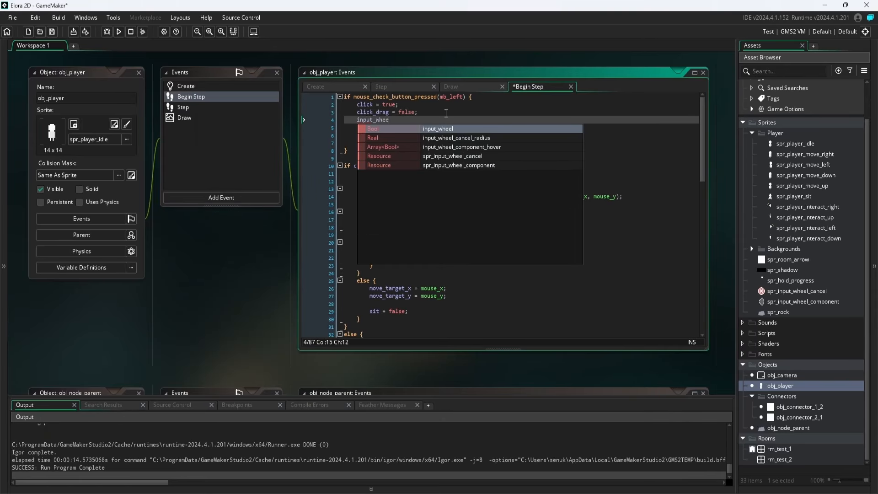
{"action": "type", "text": "= false;"}
{"action": "key", "text": "F5"}
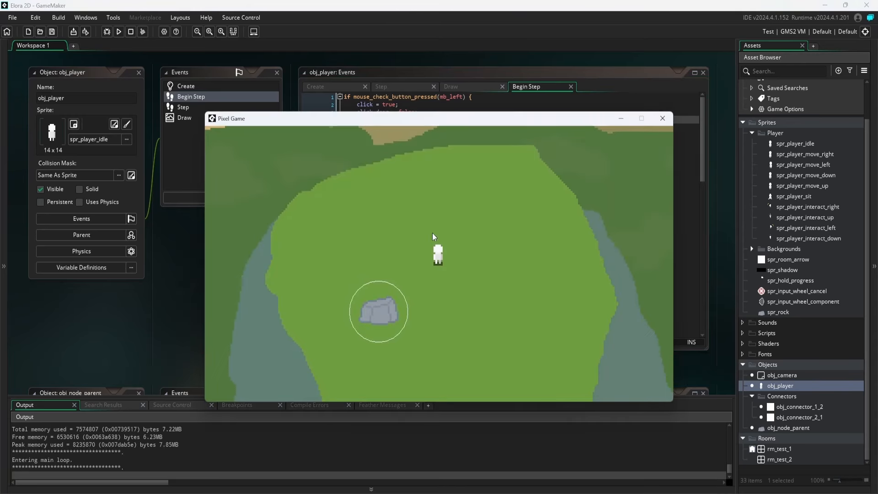
Test the player's click movement and input wheel reset at several spots in the running game.
{"action": "left_click", "coordinate": [458, 369]}
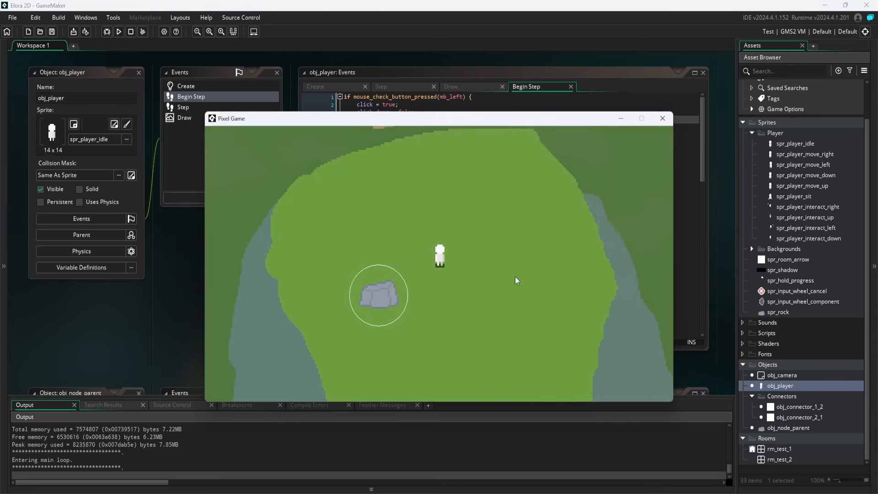
{"action": "left_click", "coordinate": [519, 256]}
{"action": "left_click", "coordinate": [460, 293]}
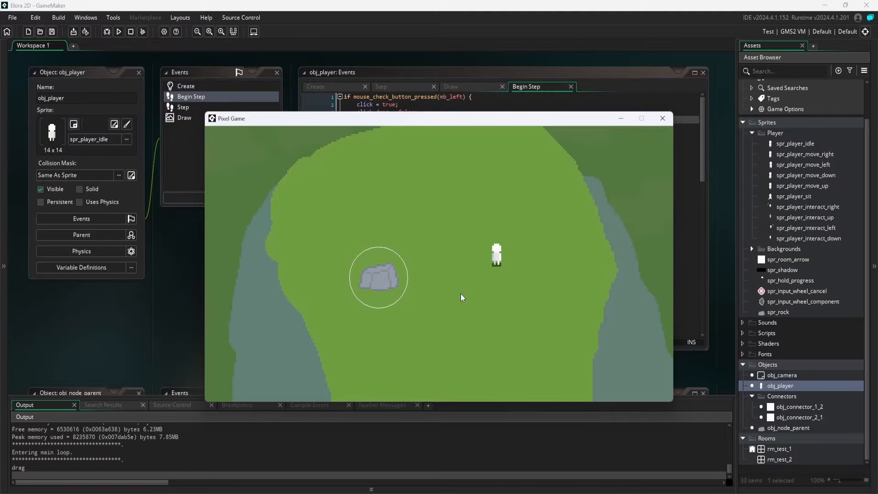
{"action": "left_click", "coordinate": [512, 235]}
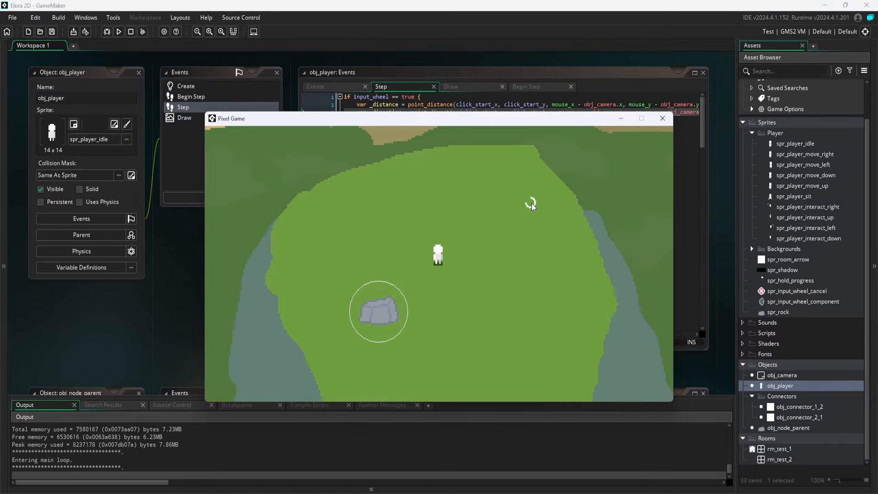
Test the input wheel's position while moving and its sit option with the edited sitting sprite in the running game.
{"action": "left_click_drag", "start_coordinate": [532, 203], "coordinate": [494, 179]}
{"action": "mouse_move", "coordinate": [494, 234]}
{"action": "left_mouse_down"}
{"action": "mouse_move", "coordinate": [493, 145]}
{"action": "mouse_move", "coordinate": [496, 246]}
{"action": "left_mouse_up"}
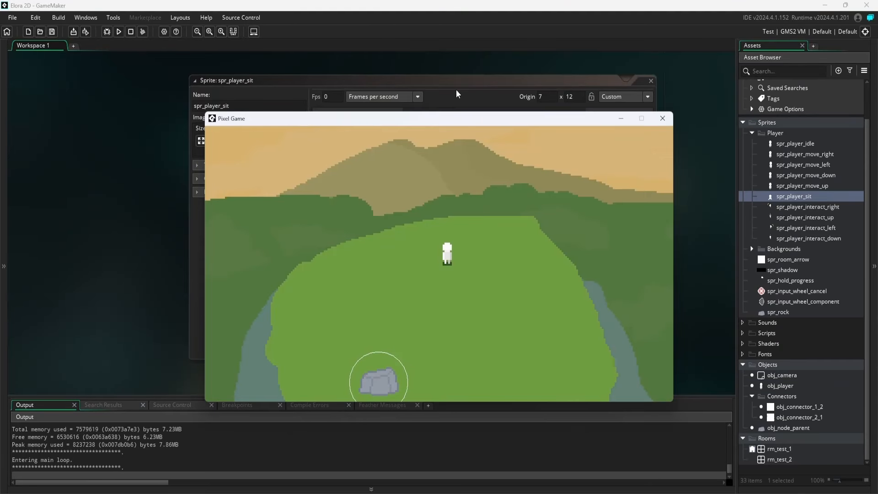
{"action": "left_click_drag", "start_coordinate": [453, 199], "coordinate": [452, 266]}
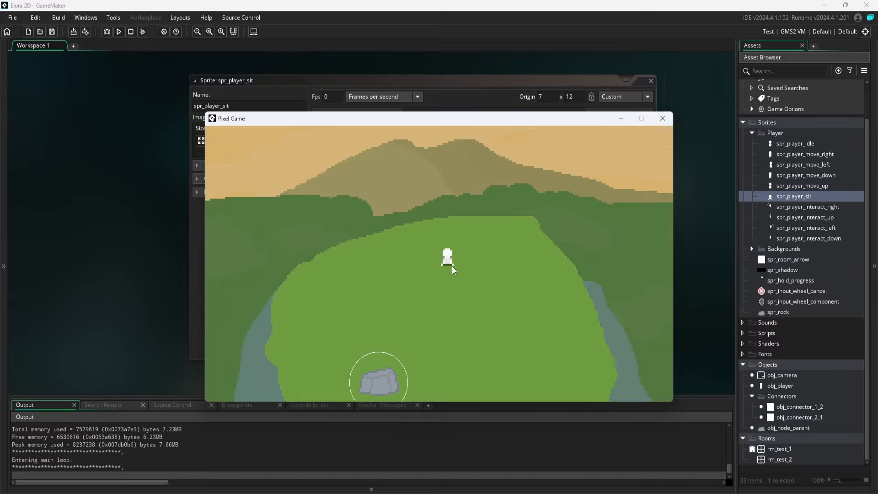